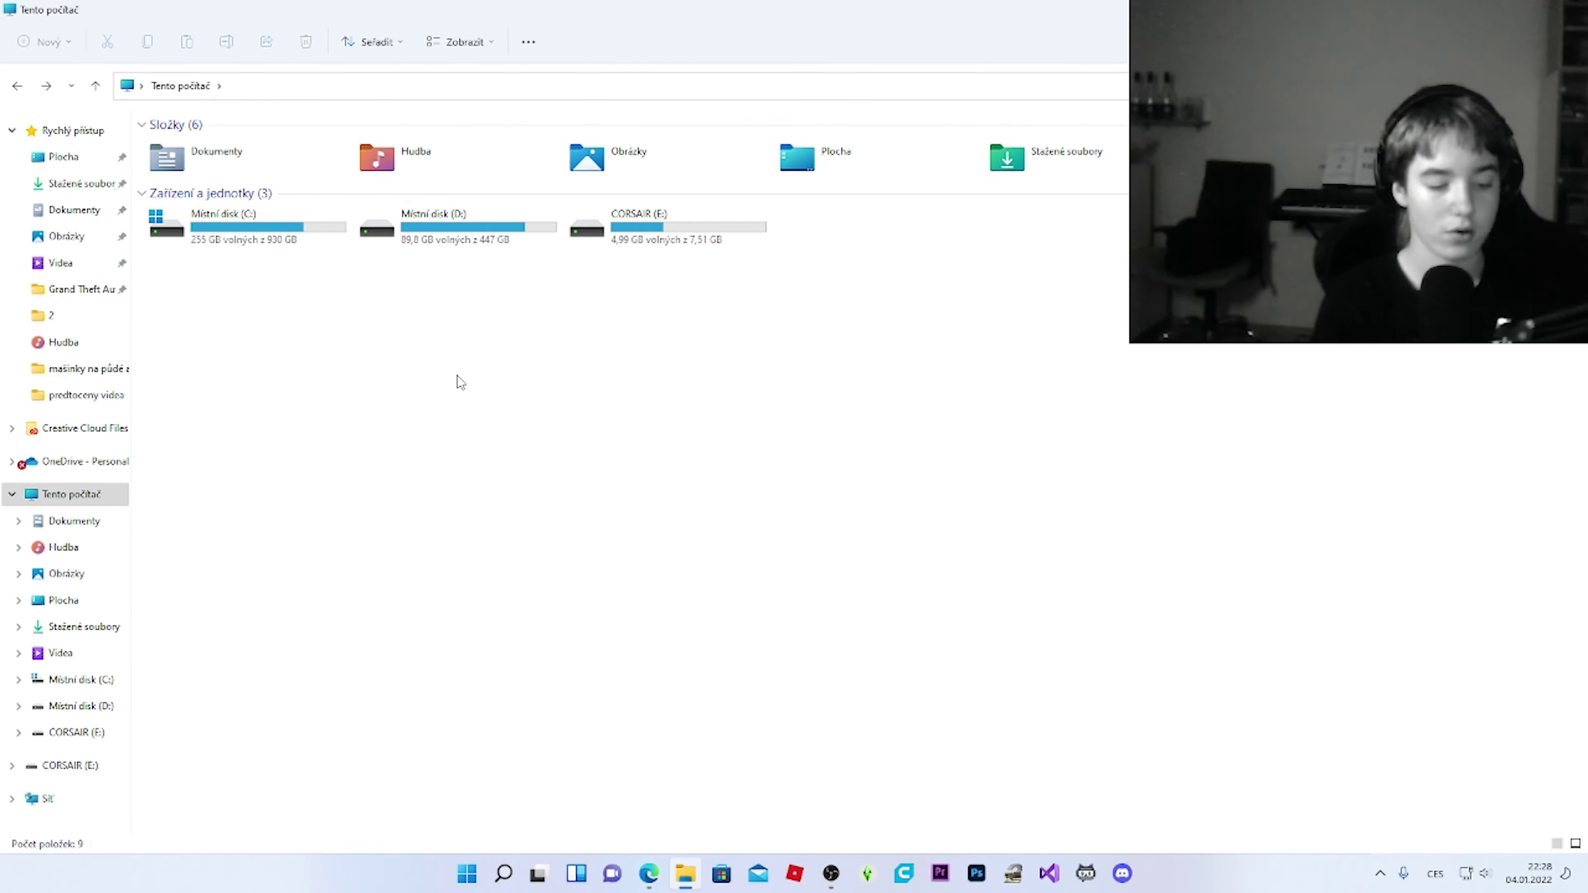
- Open the %temp% folder through the Run dialog and look through its contents
key(super+r)
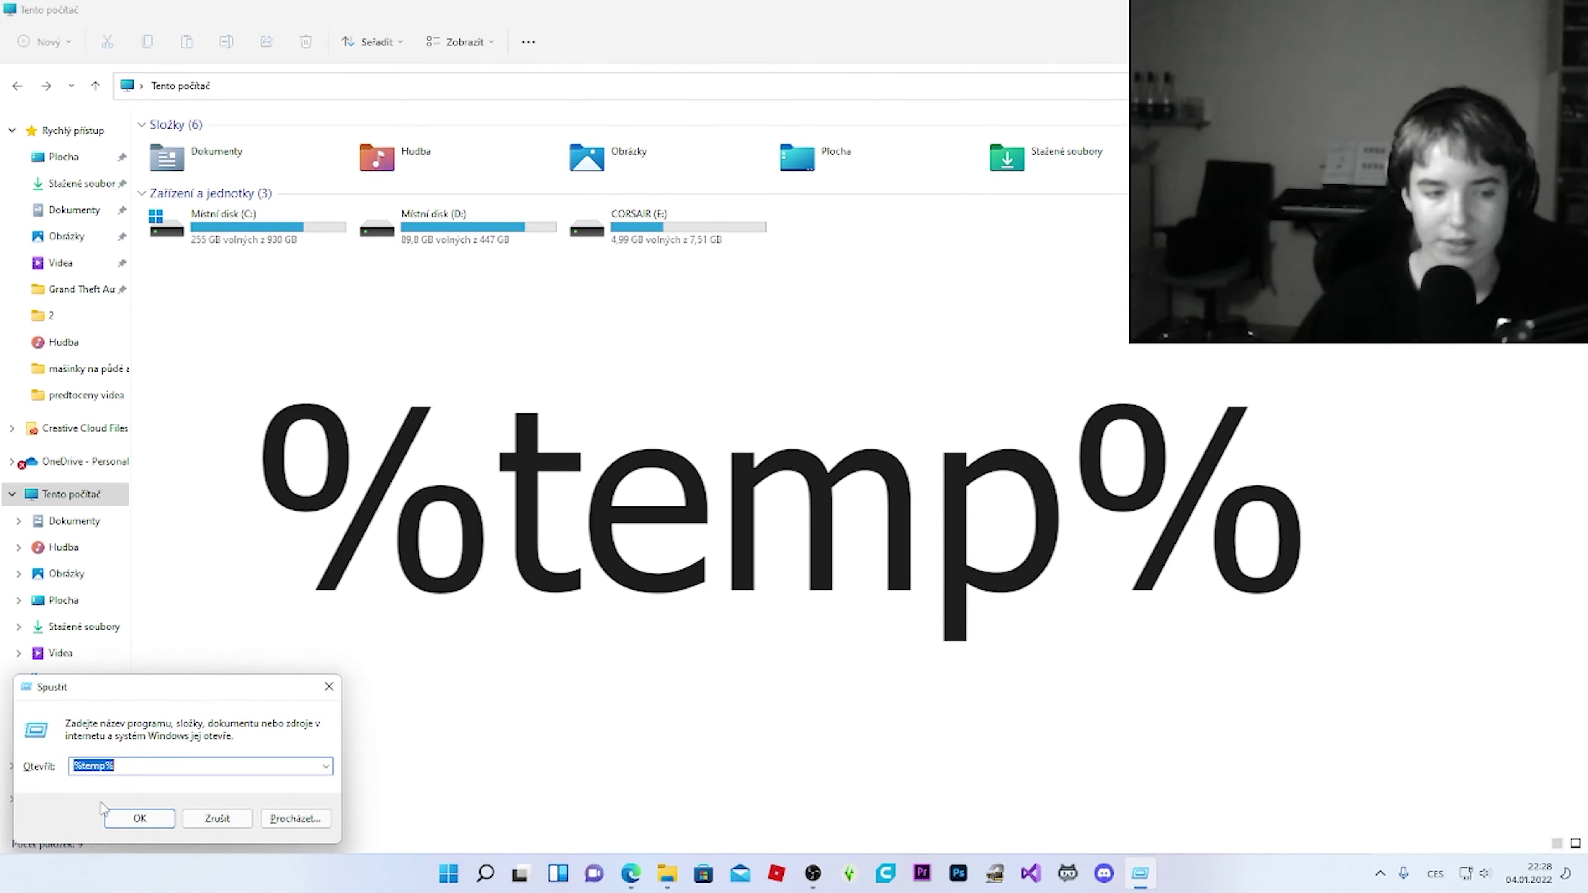
click(138, 821)
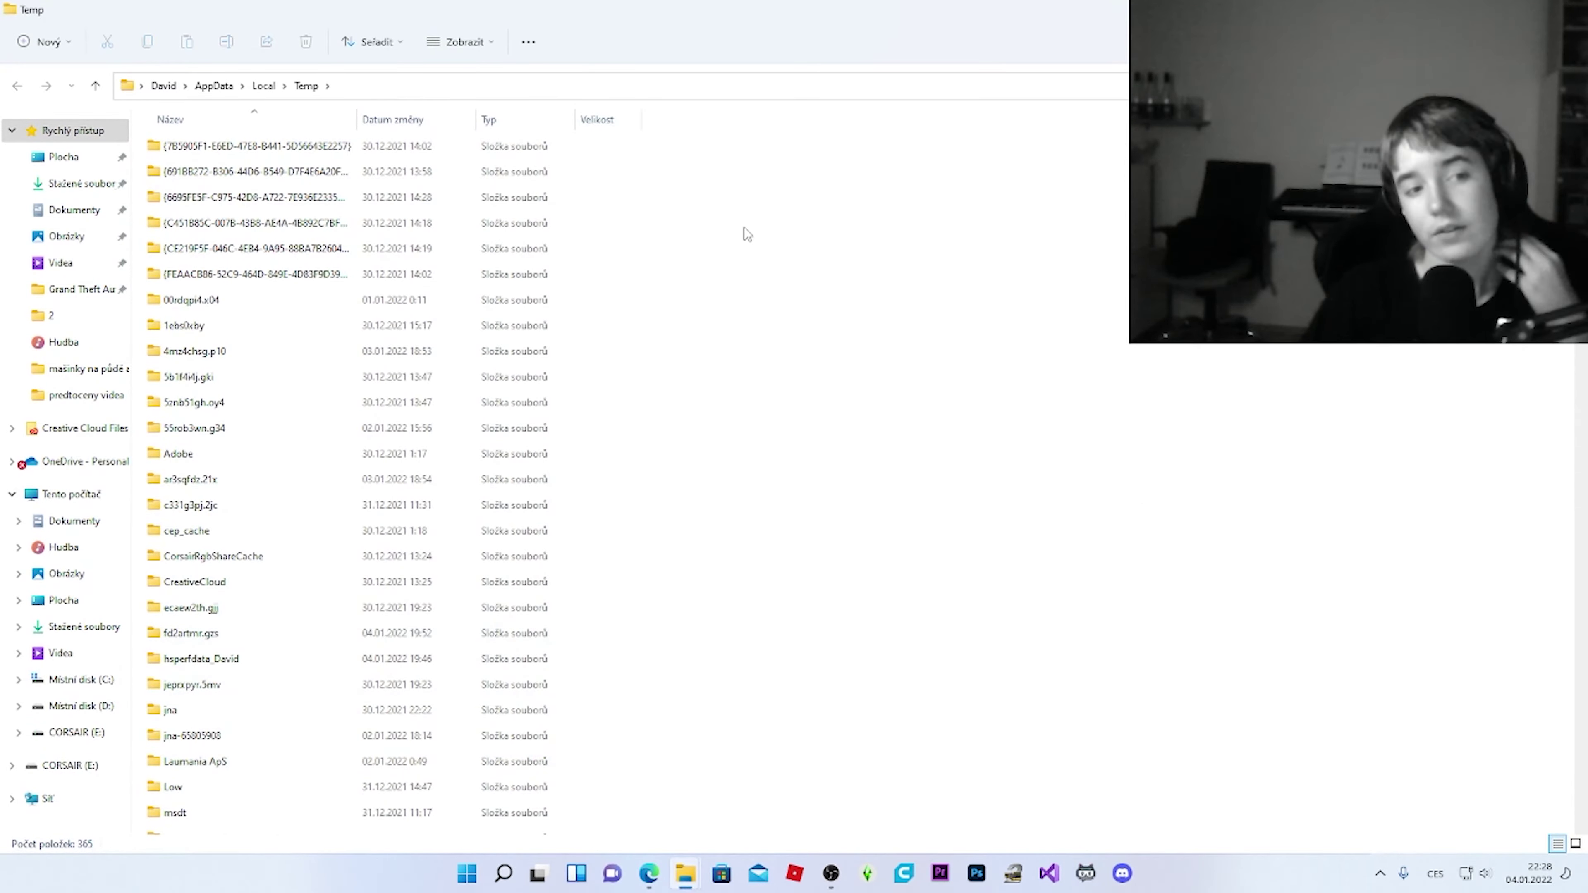
scroll(633, 369, down, 15)
scroll(632, 369, down, 10)
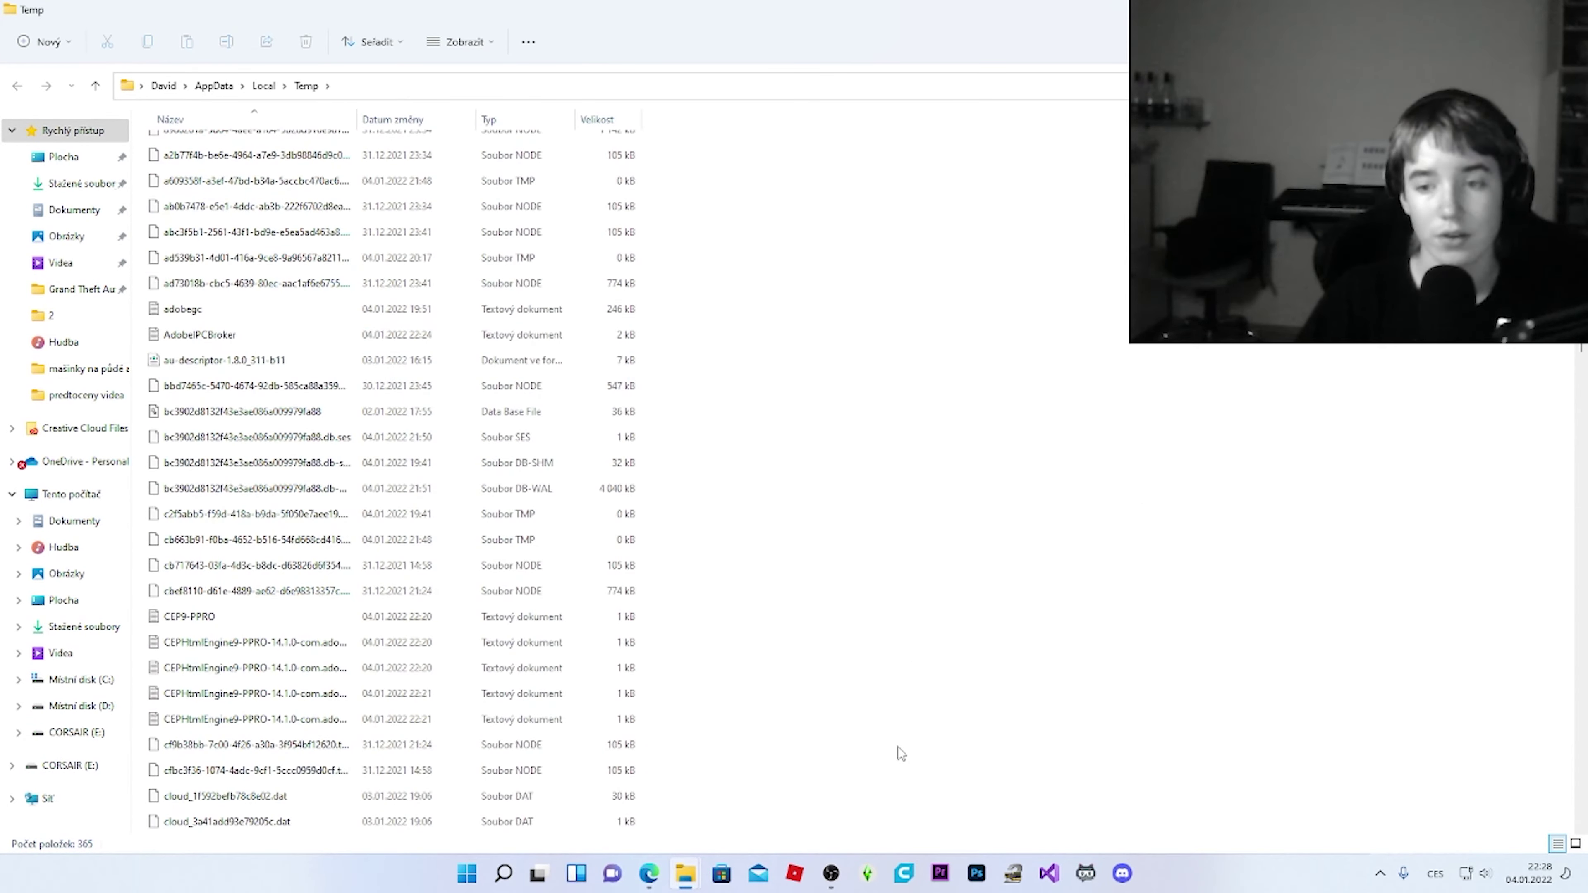
scroll(875, 594, down, 15)
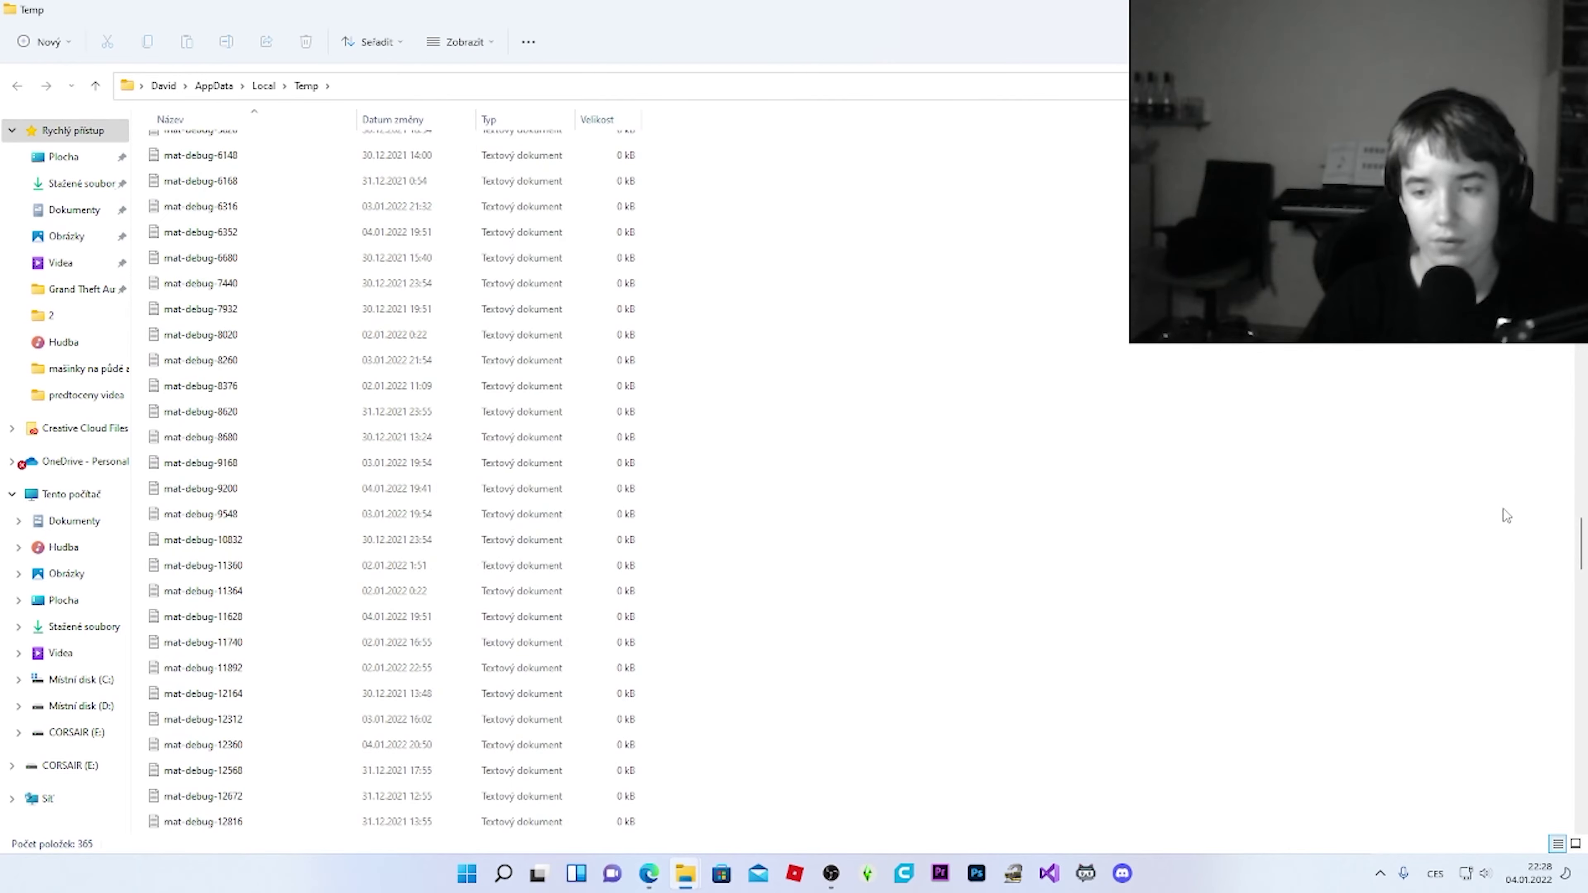
scroll(1484, 520, down, 15)
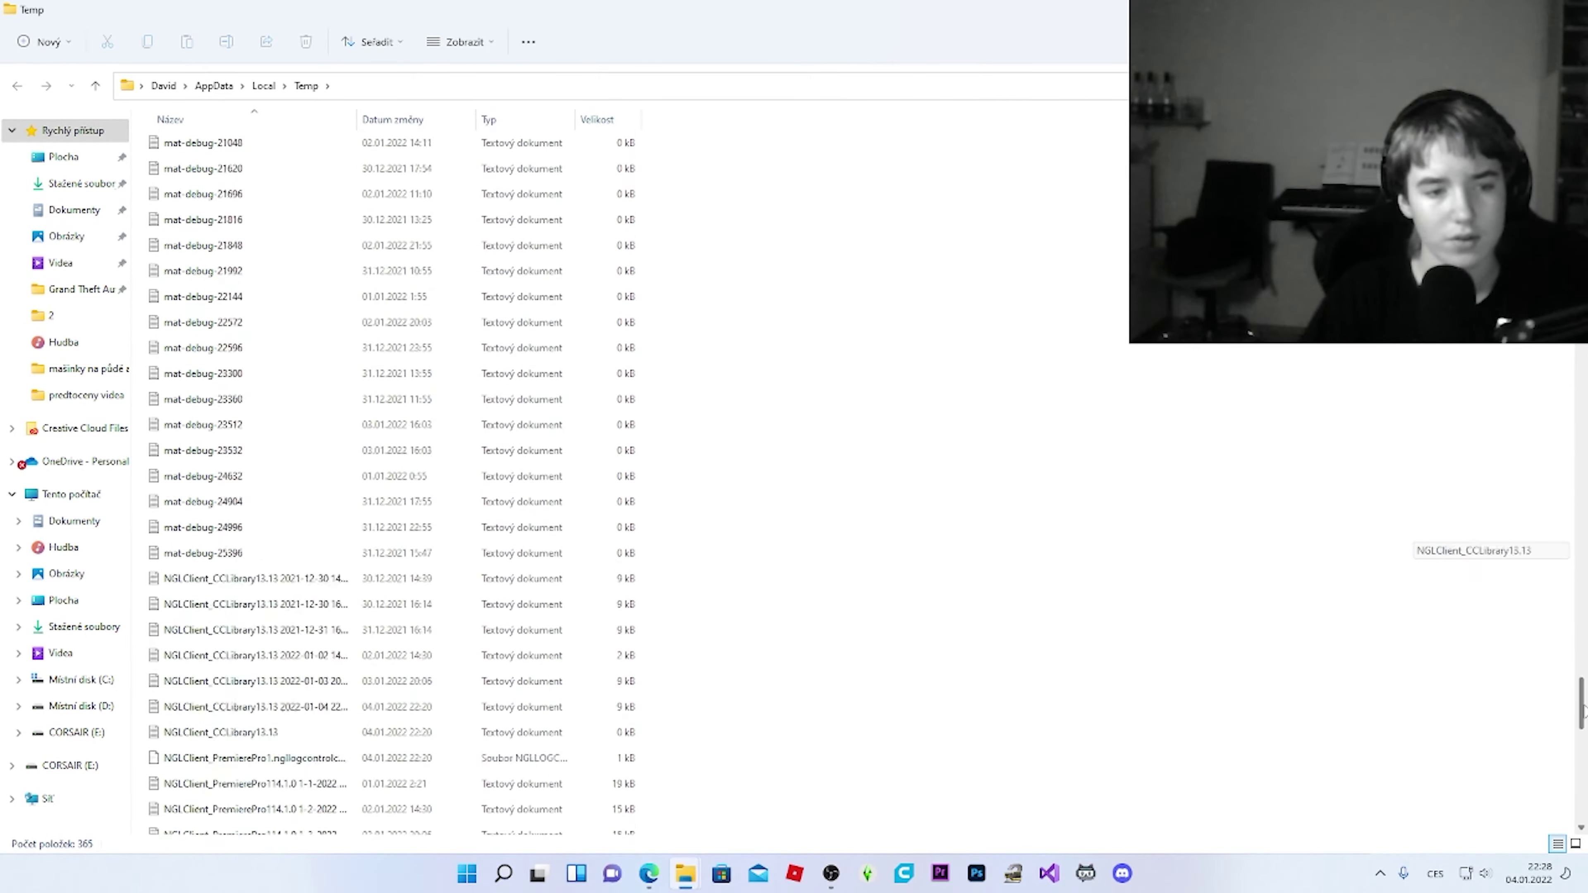
scroll(1539, 536, up, 20)
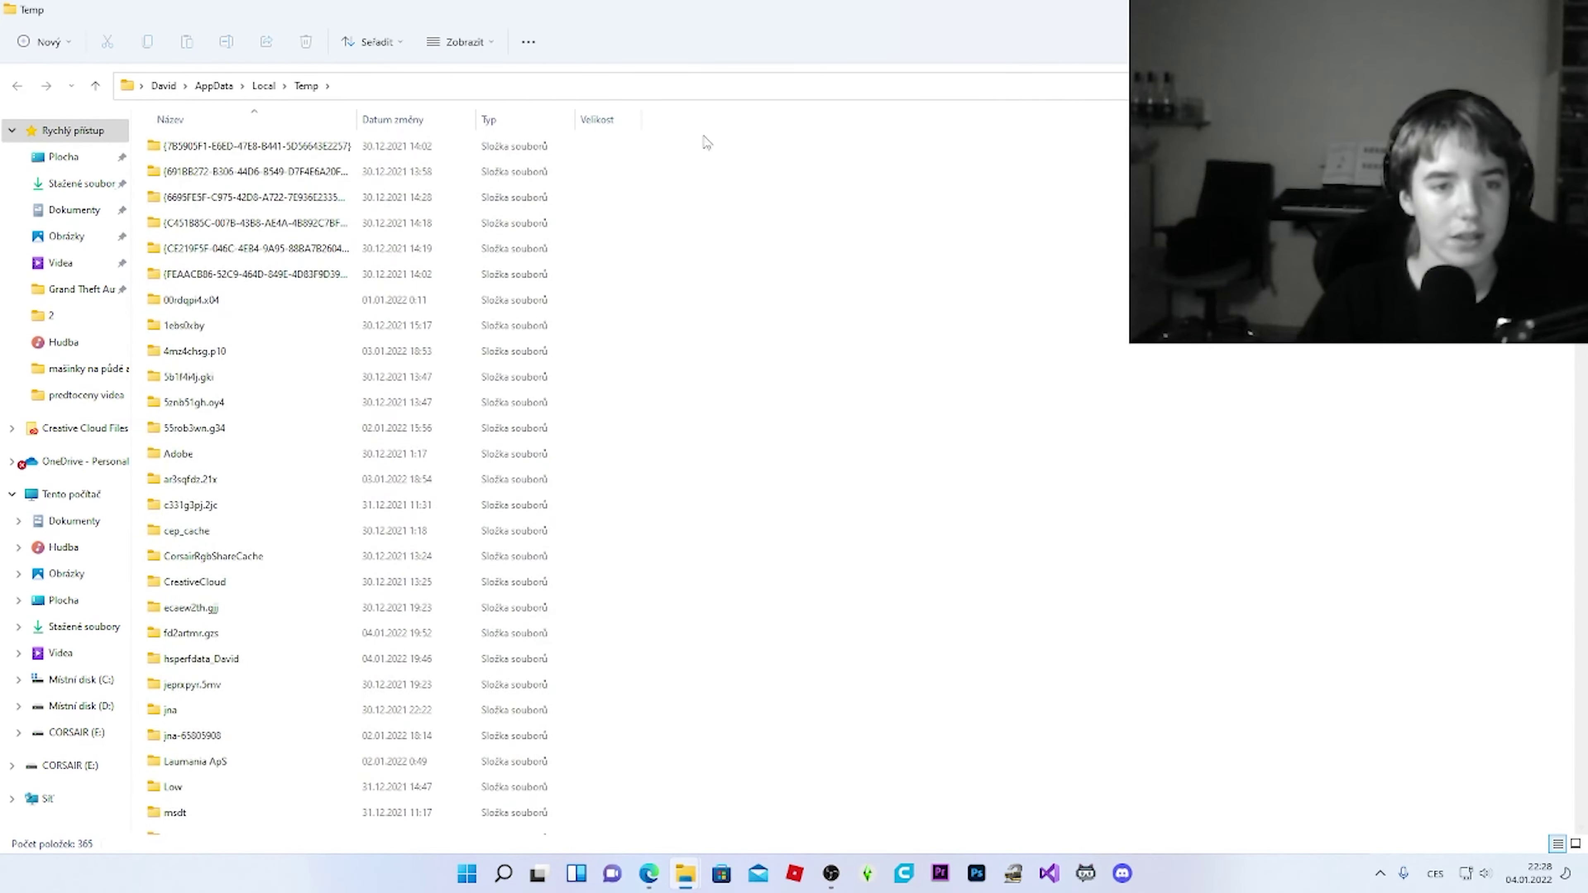
- Delete everything in the Temp folder, skipping the items that need administrator permission or are in use
drag(837, 134, 142, 841)
drag(520, 838, 529, 888)
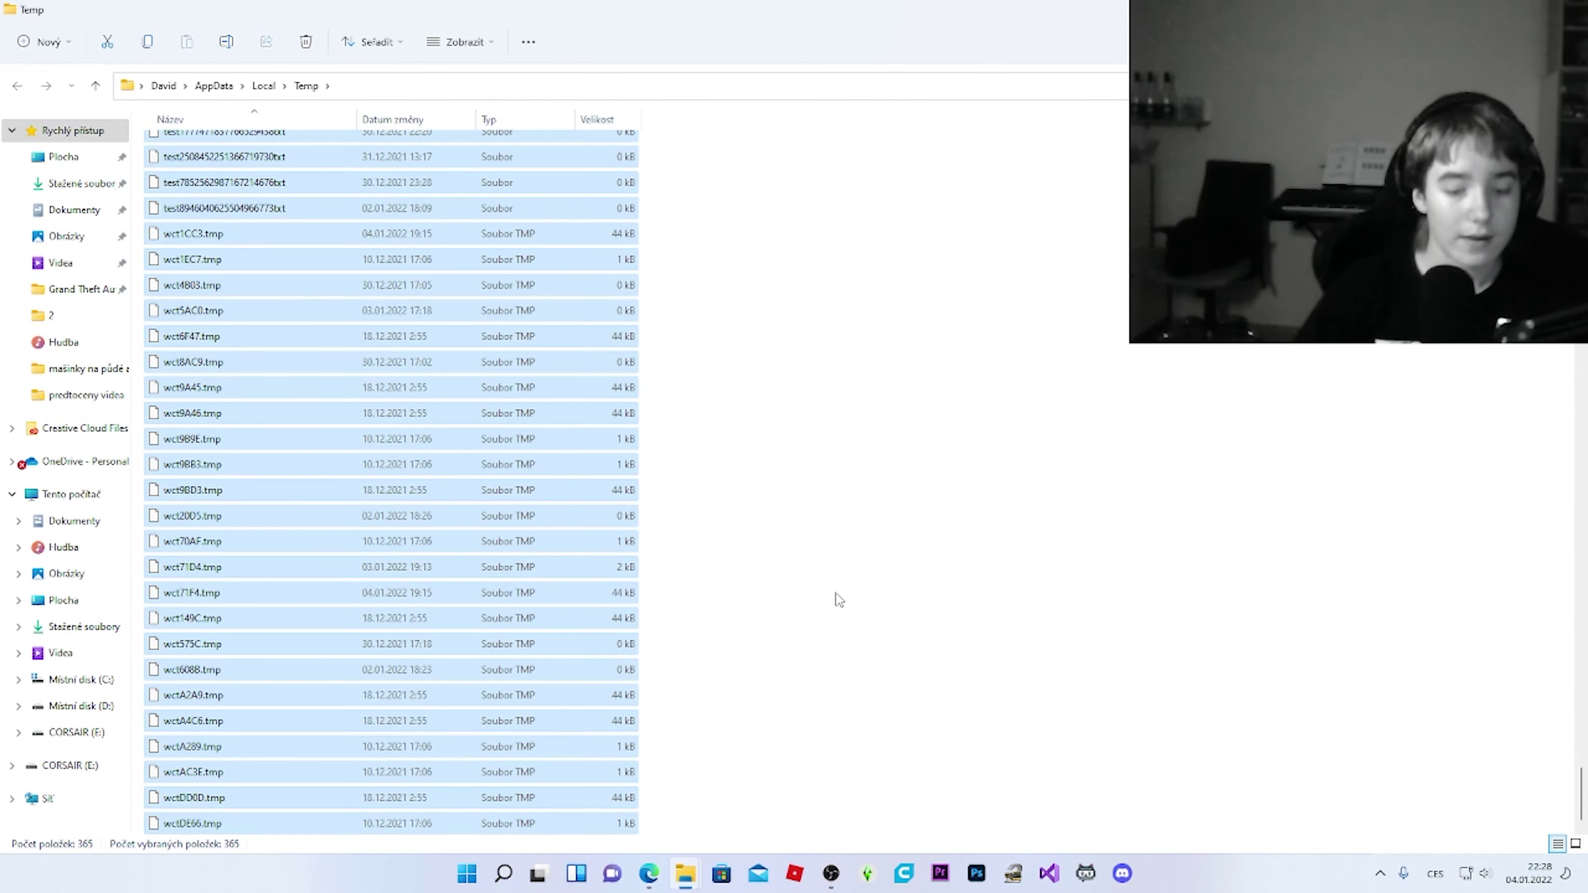
key(Delete)
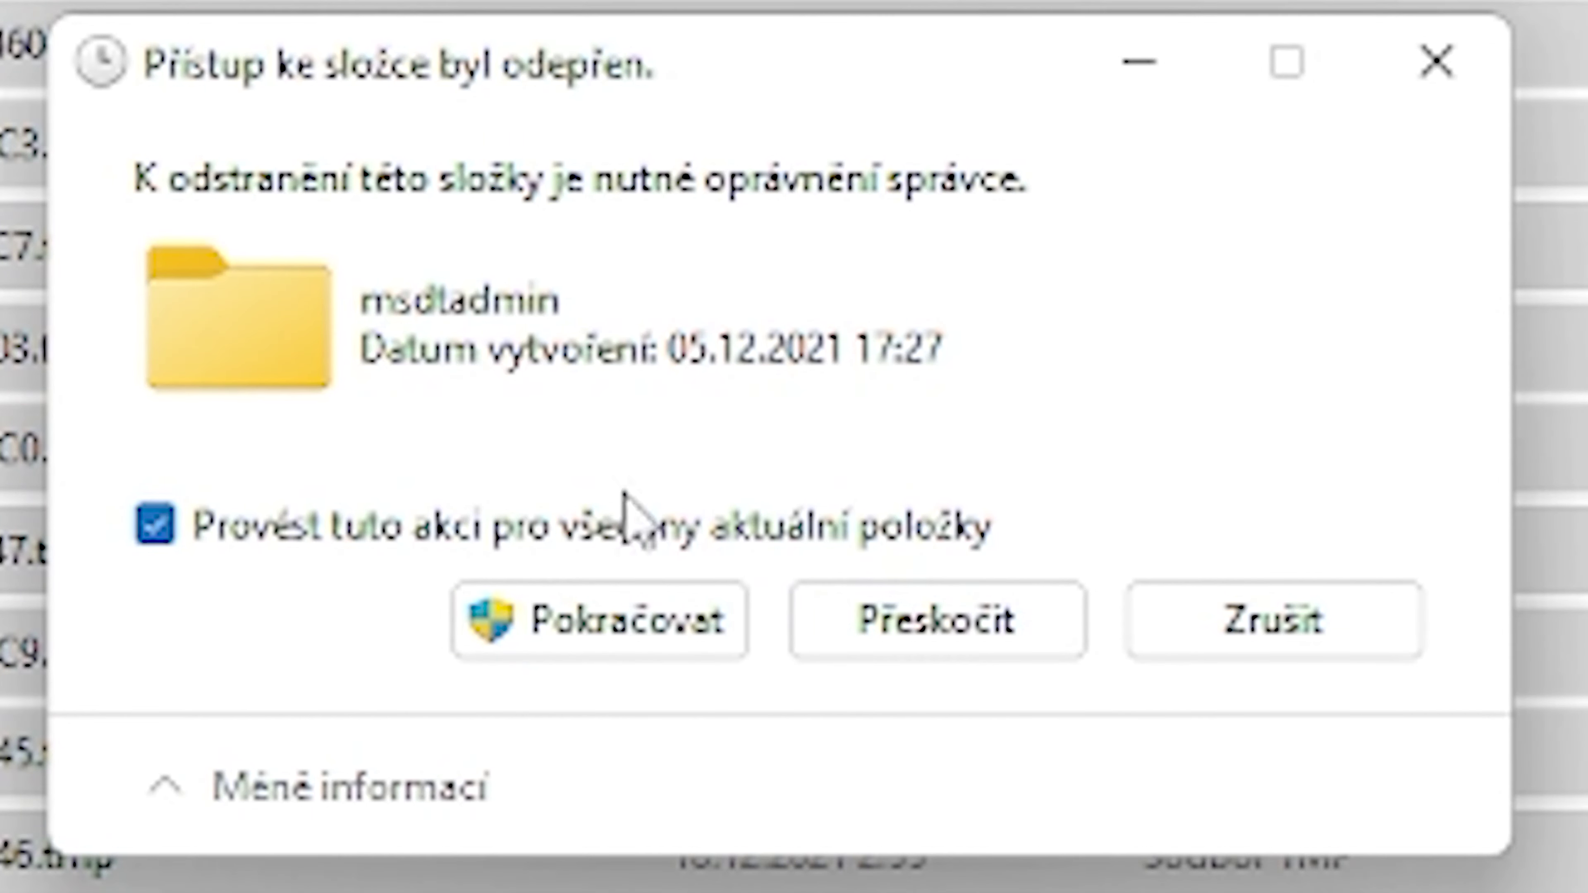
click(918, 644)
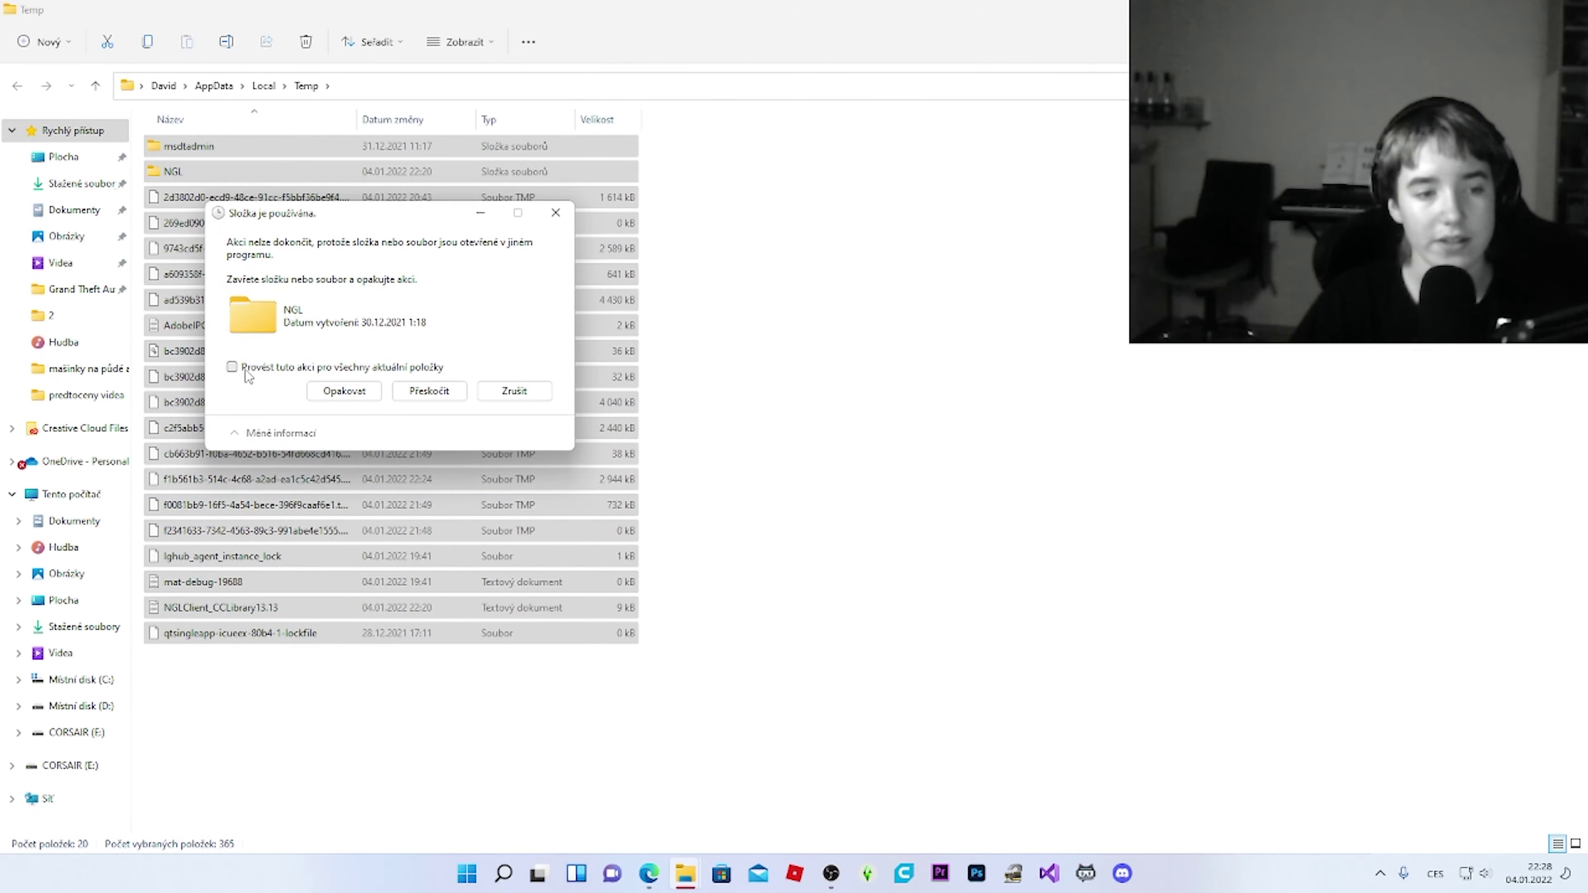
click(428, 390)
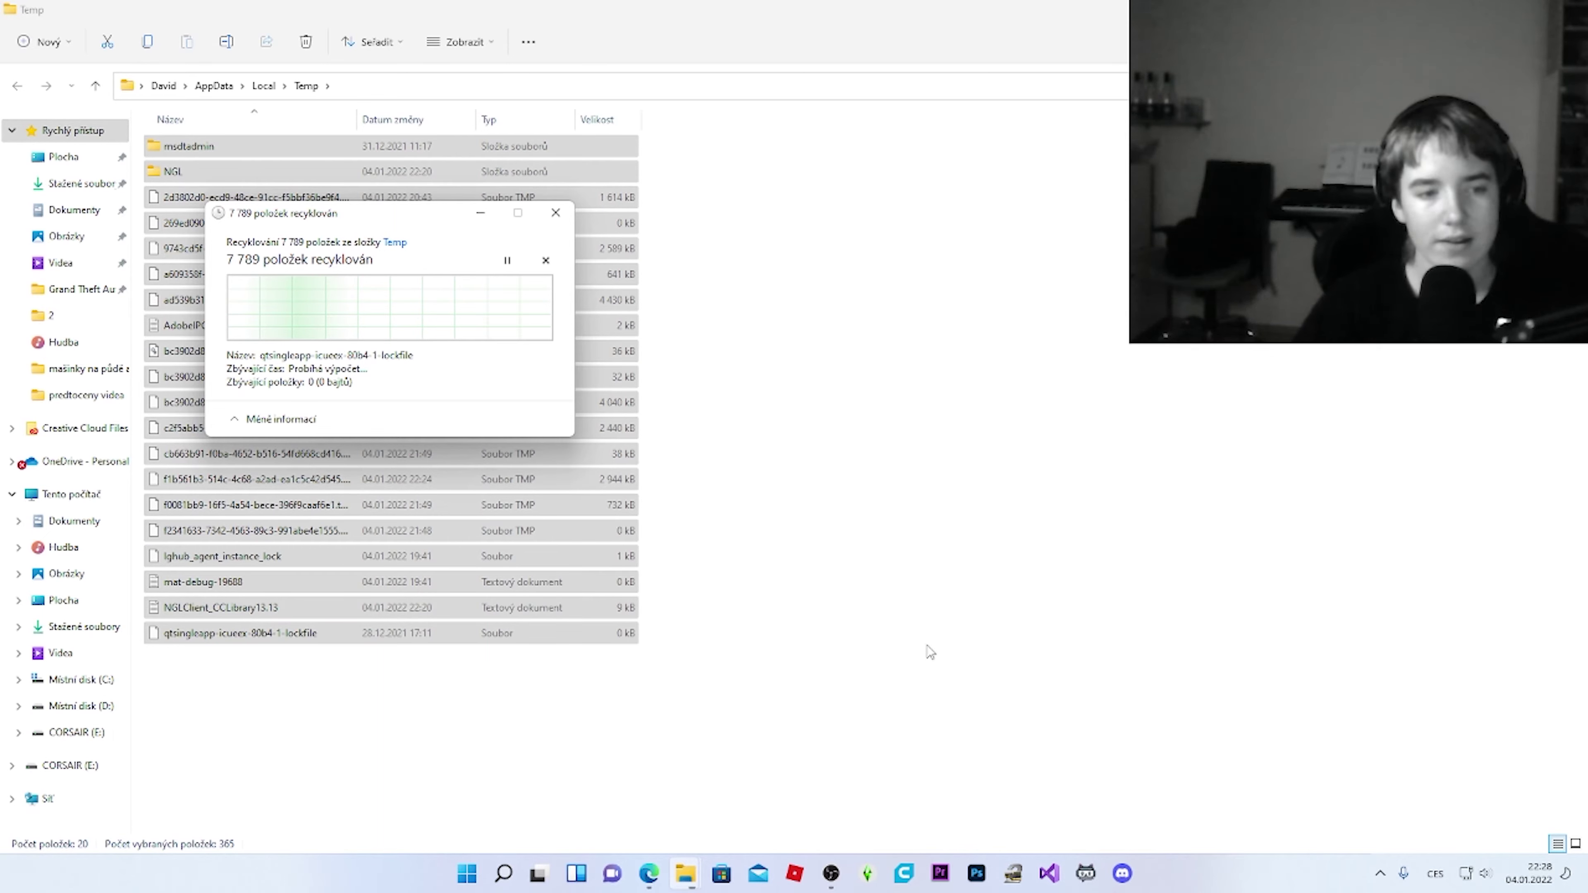
click(912, 589)
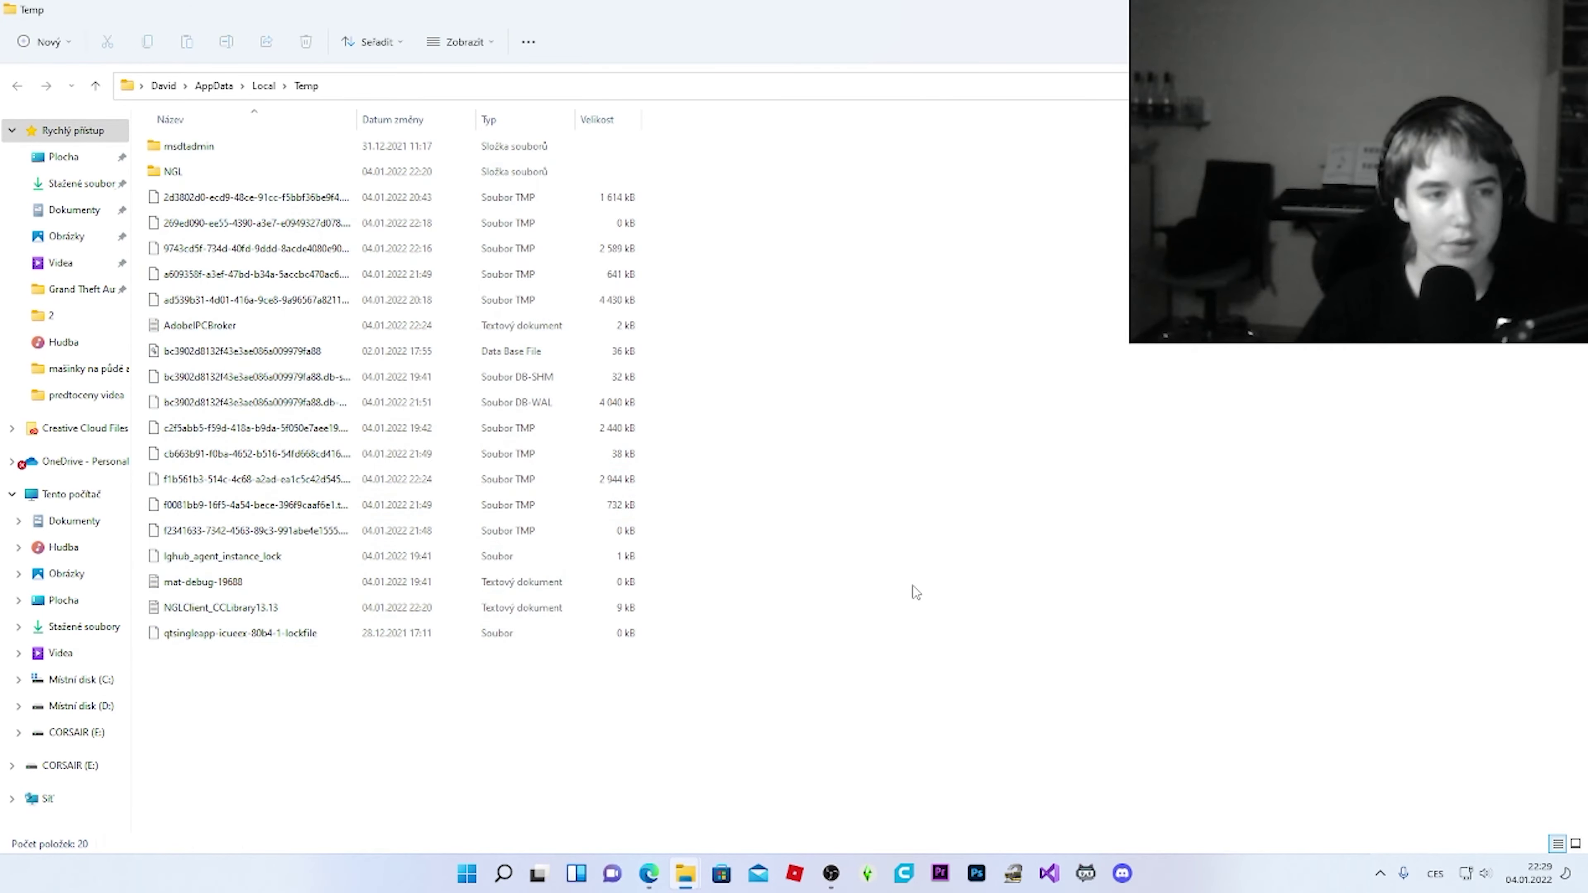
- Return to Tento počítač and open the prefetch folder through the Run dialog, granting permanent access to it
click(75, 494)
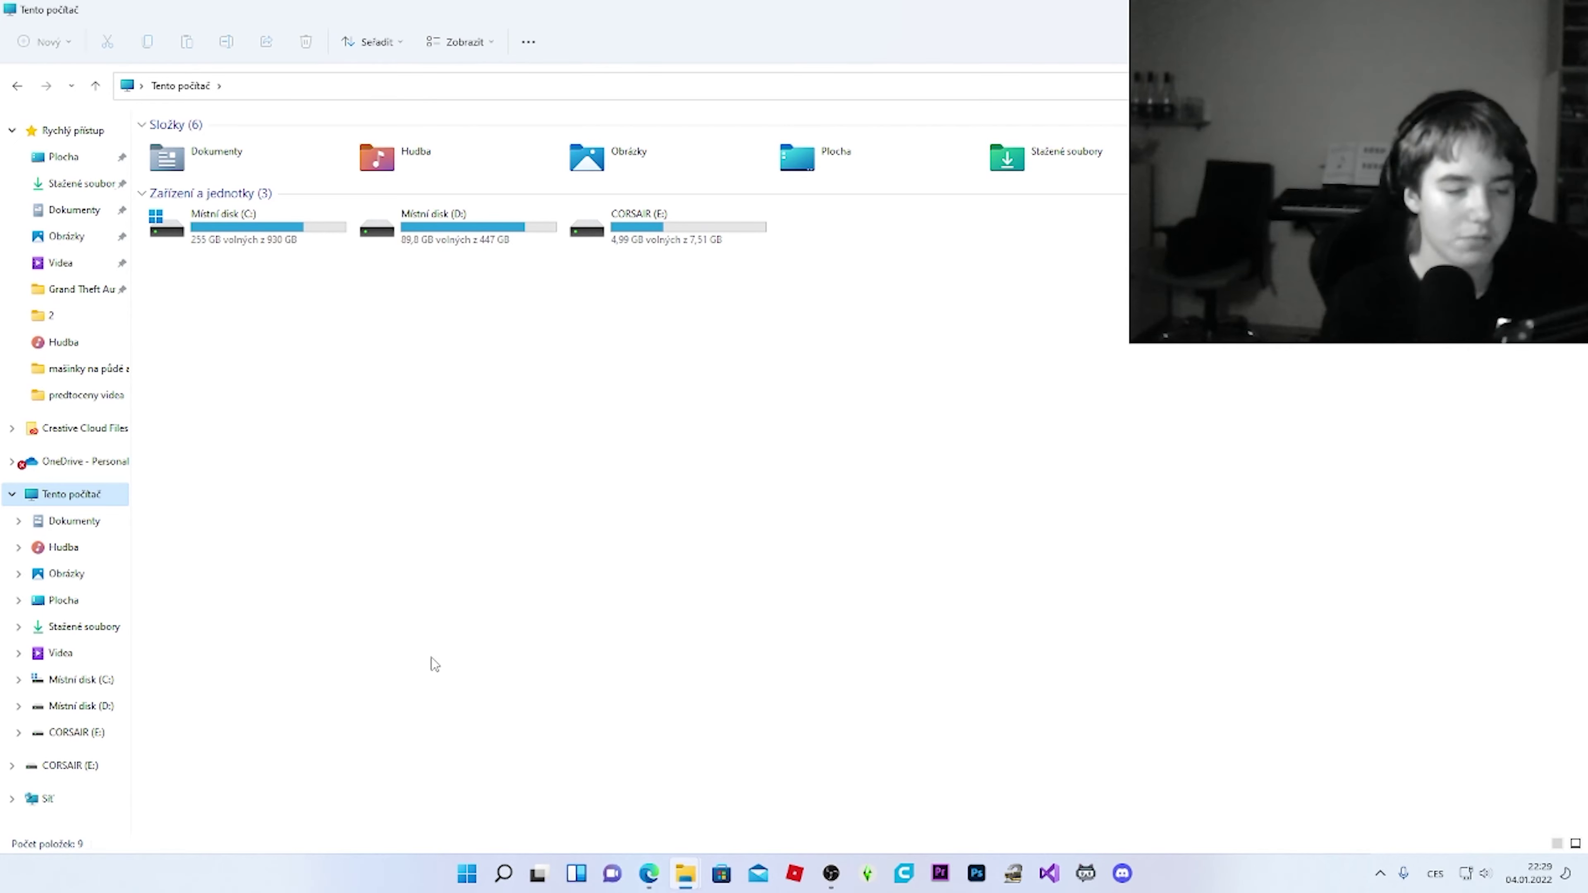
key(super+r)
click(326, 765)
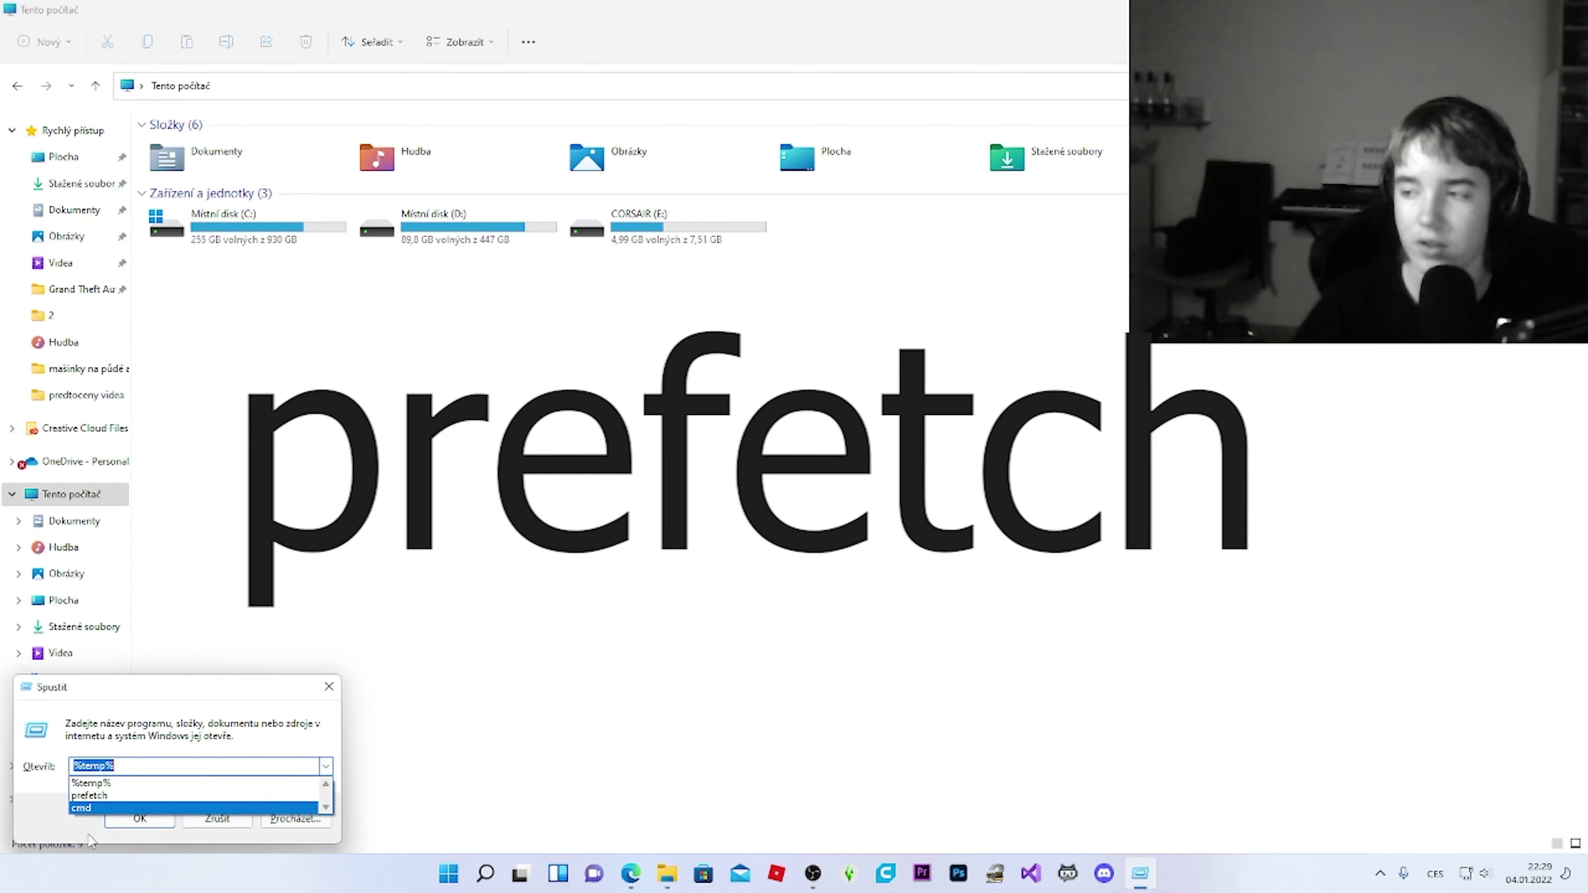
click(117, 796)
click(139, 819)
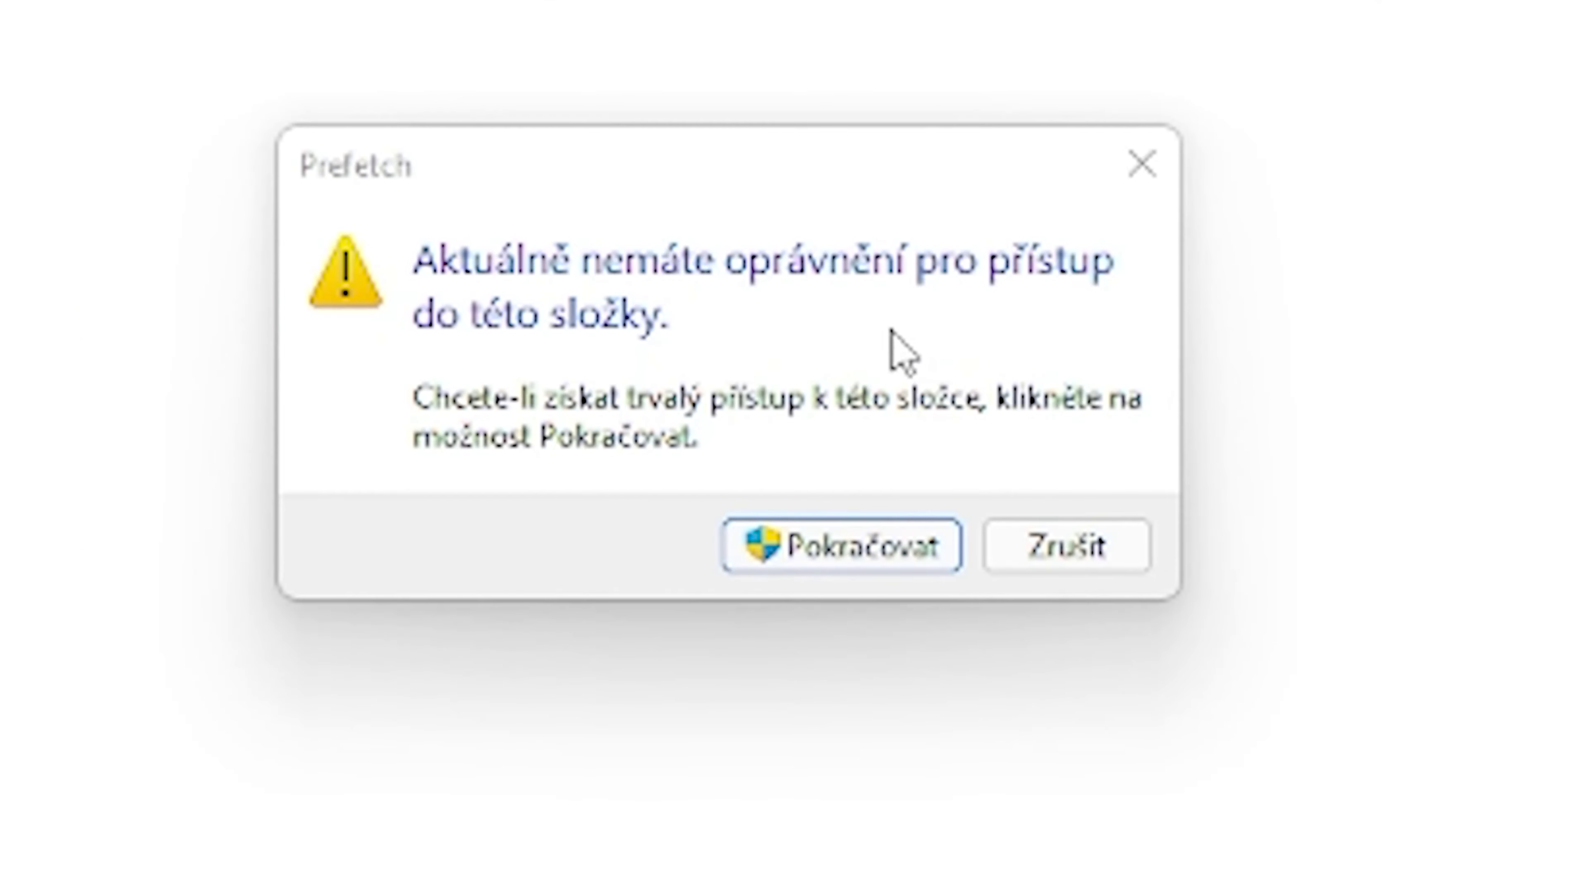
click(956, 560)
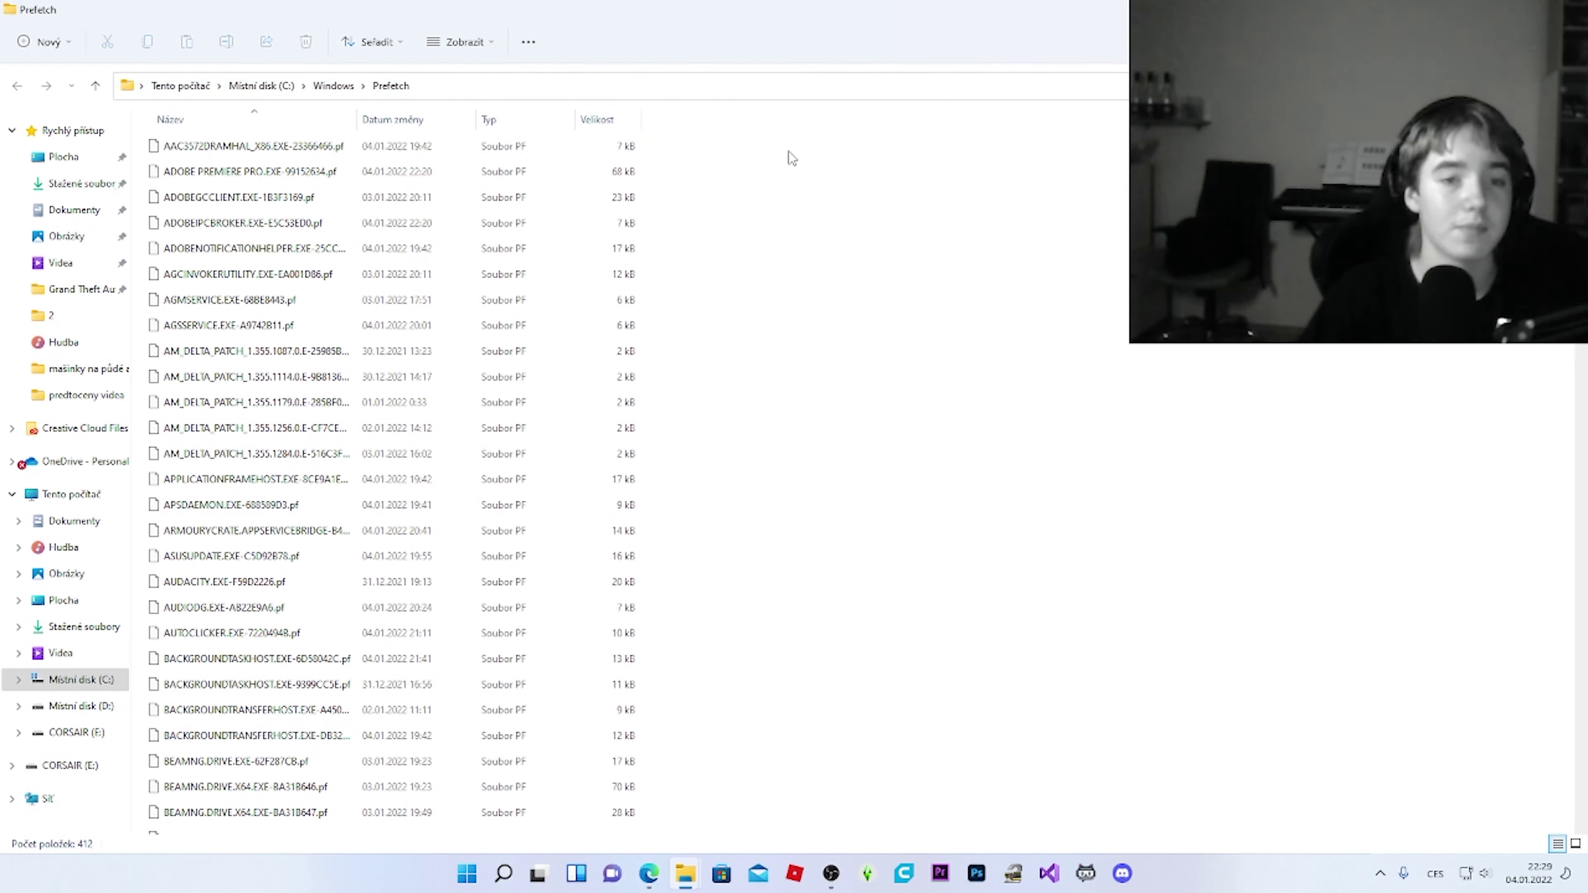
- Select all files in the Windows Prefetch folder and delete them
drag(728, 169, 575, 175)
drag(687, 150, 663, 841)
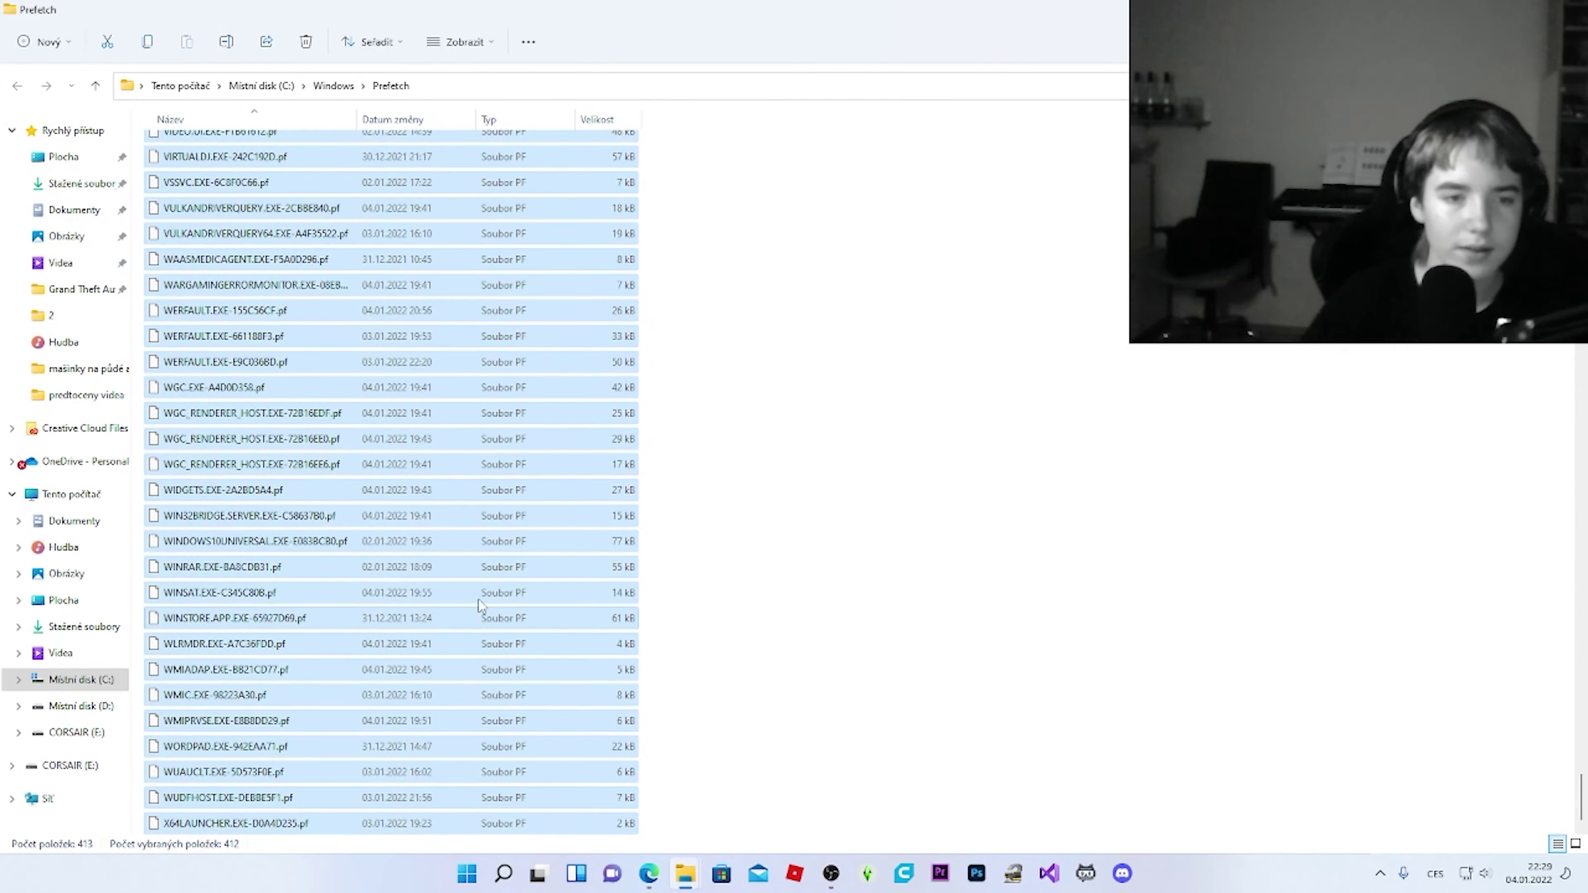
key(Delete)
click(854, 375)
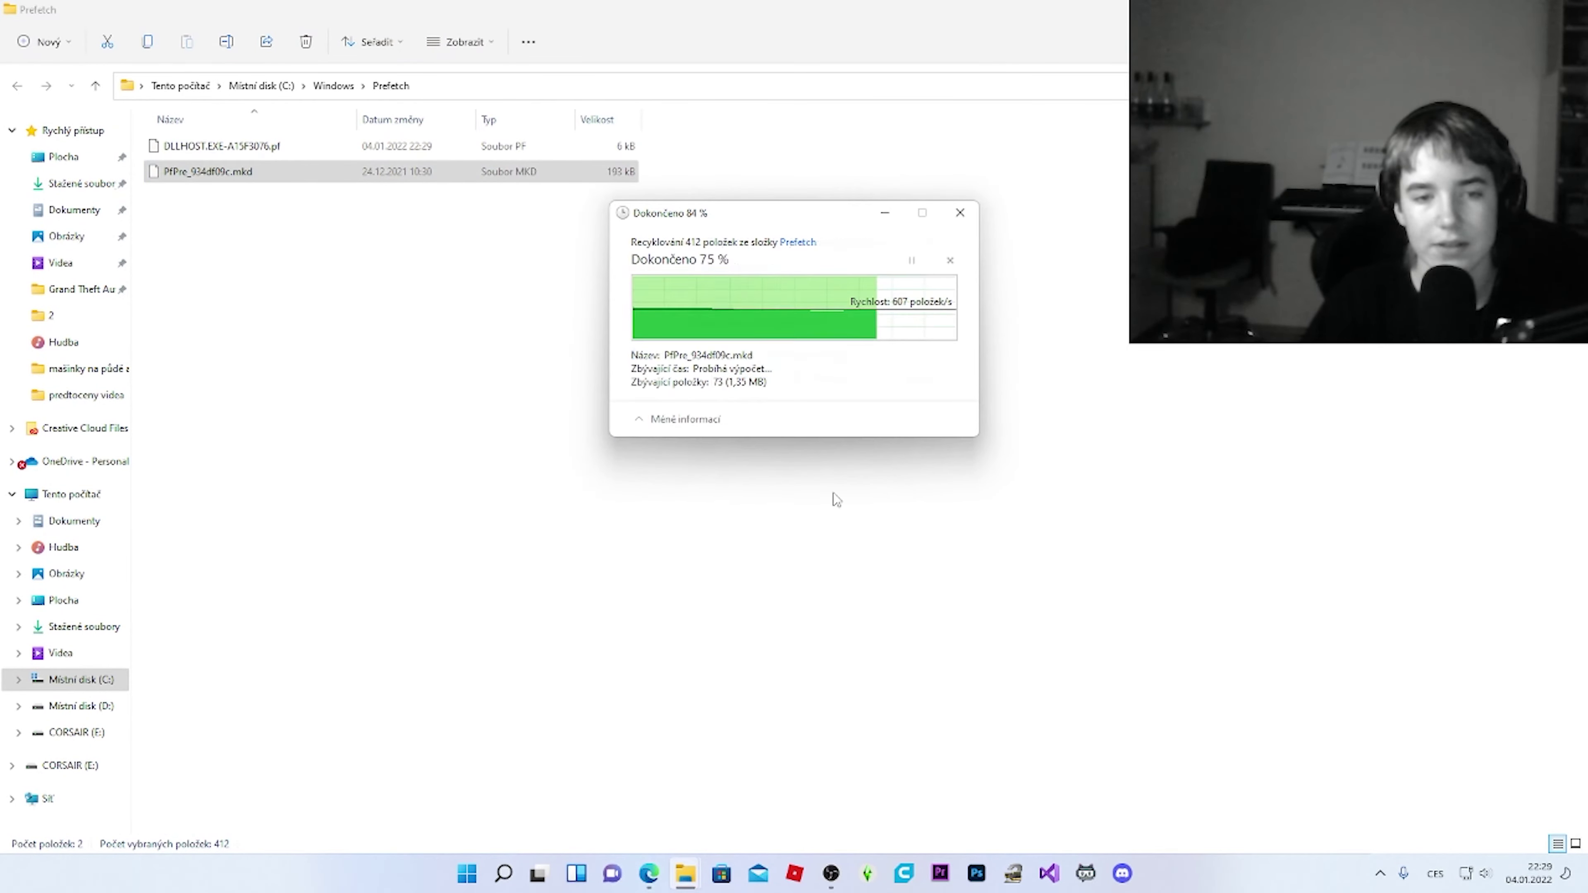
- Return to Tento počítač, close the File Explorer windows and bring up the Recycle Bin (Koš)
click(102, 500)
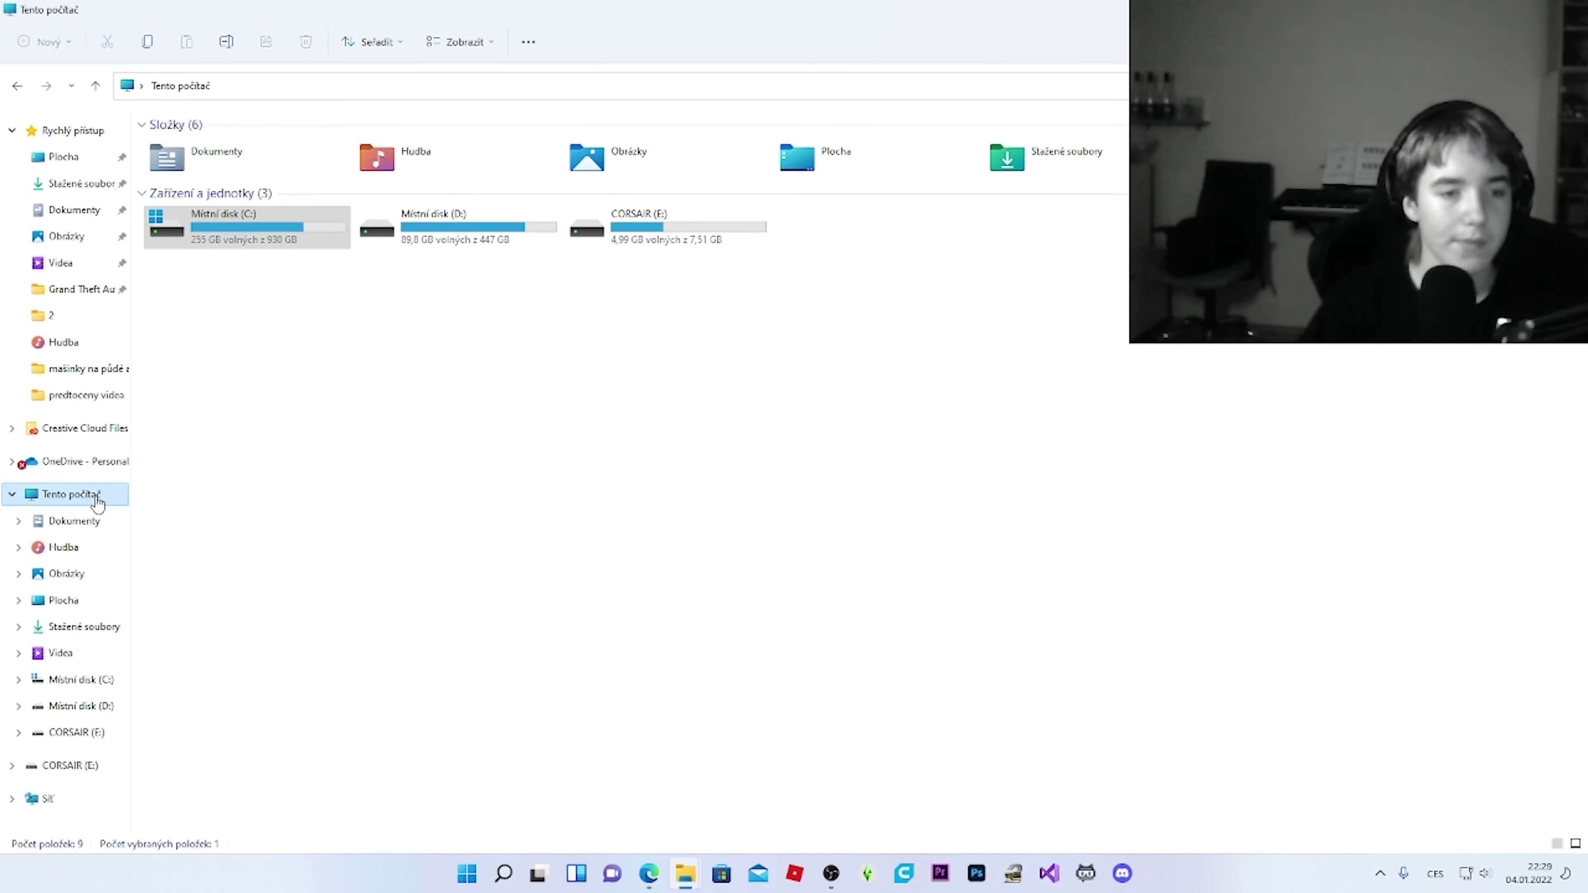
key(ctrl+n)
key(ctrl+w)
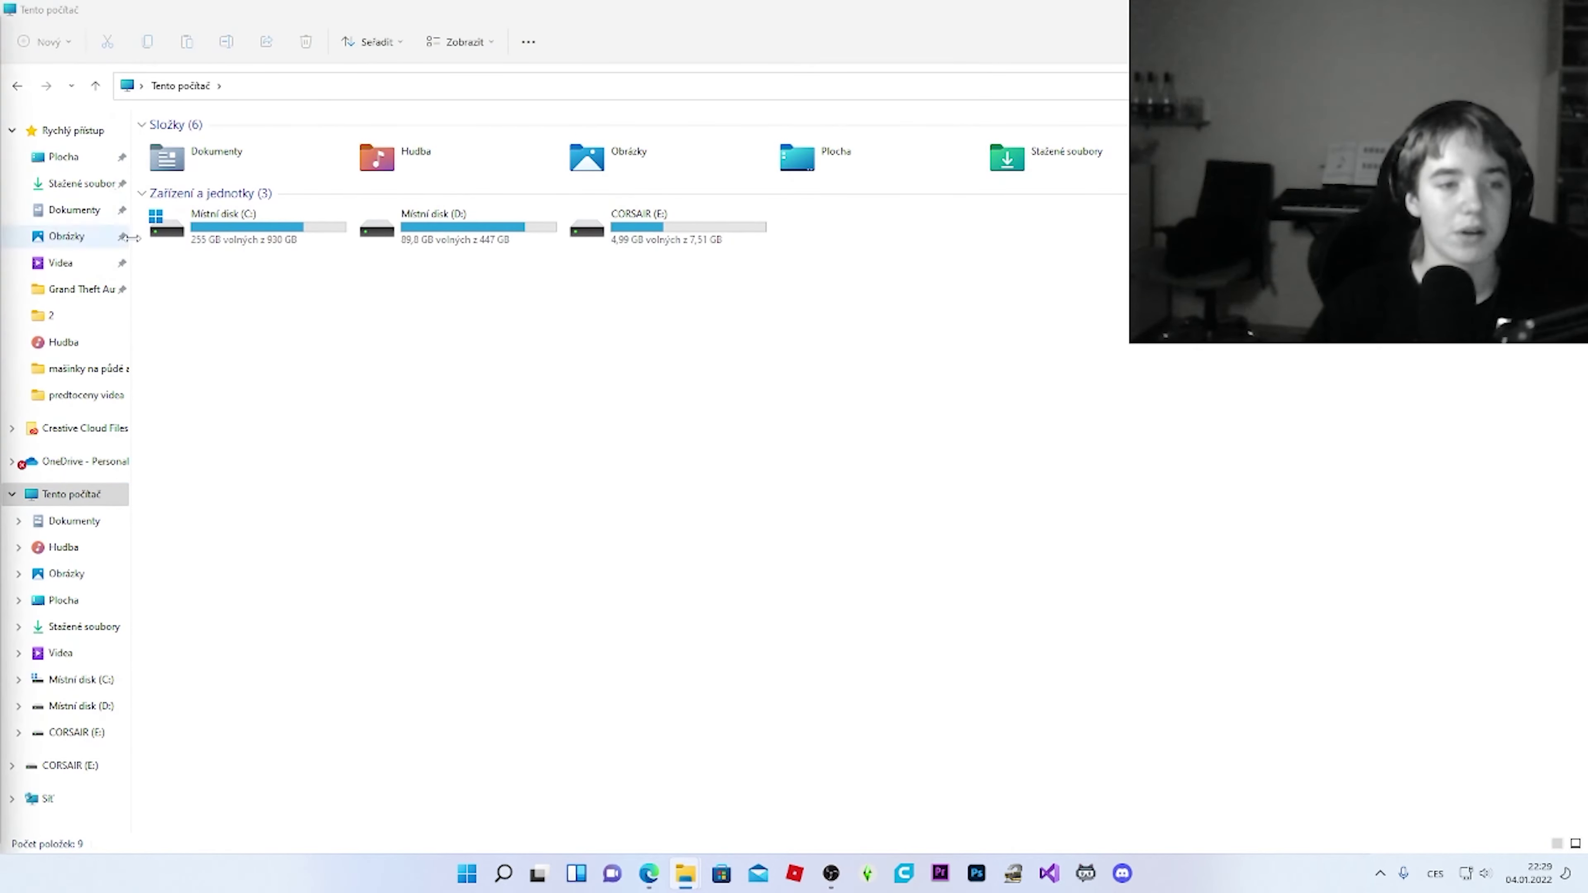
key(ctrl+w)
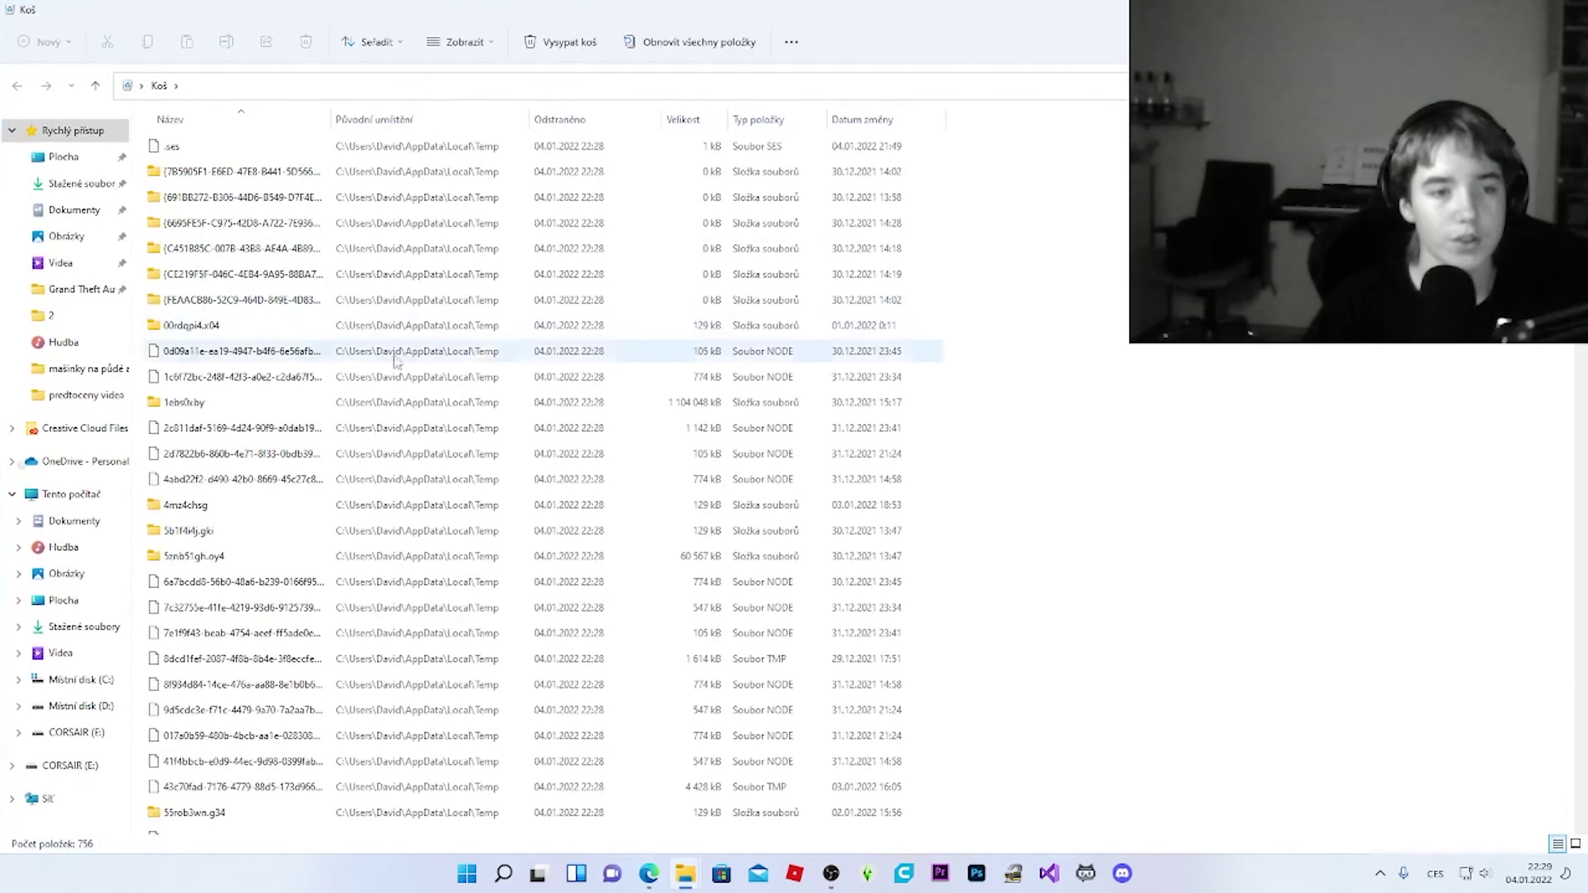
- Select every item in the Recycle Bin and request their permanent deletion
scroll(700, 378, down, 10)
scroll(700, 378, up, 5)
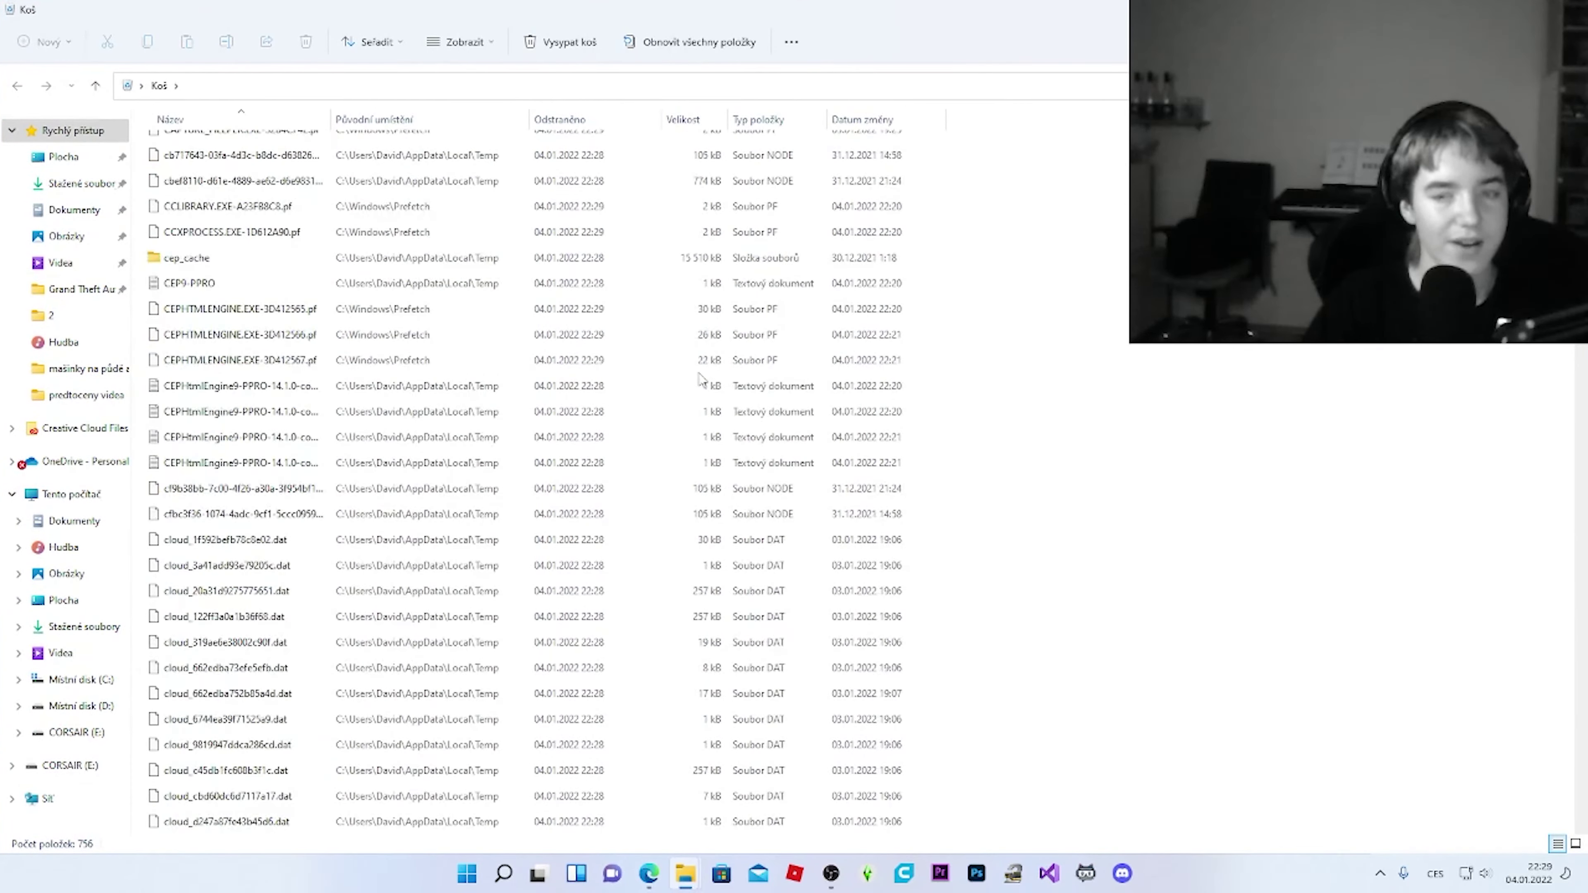
scroll(1358, 355, up, 10)
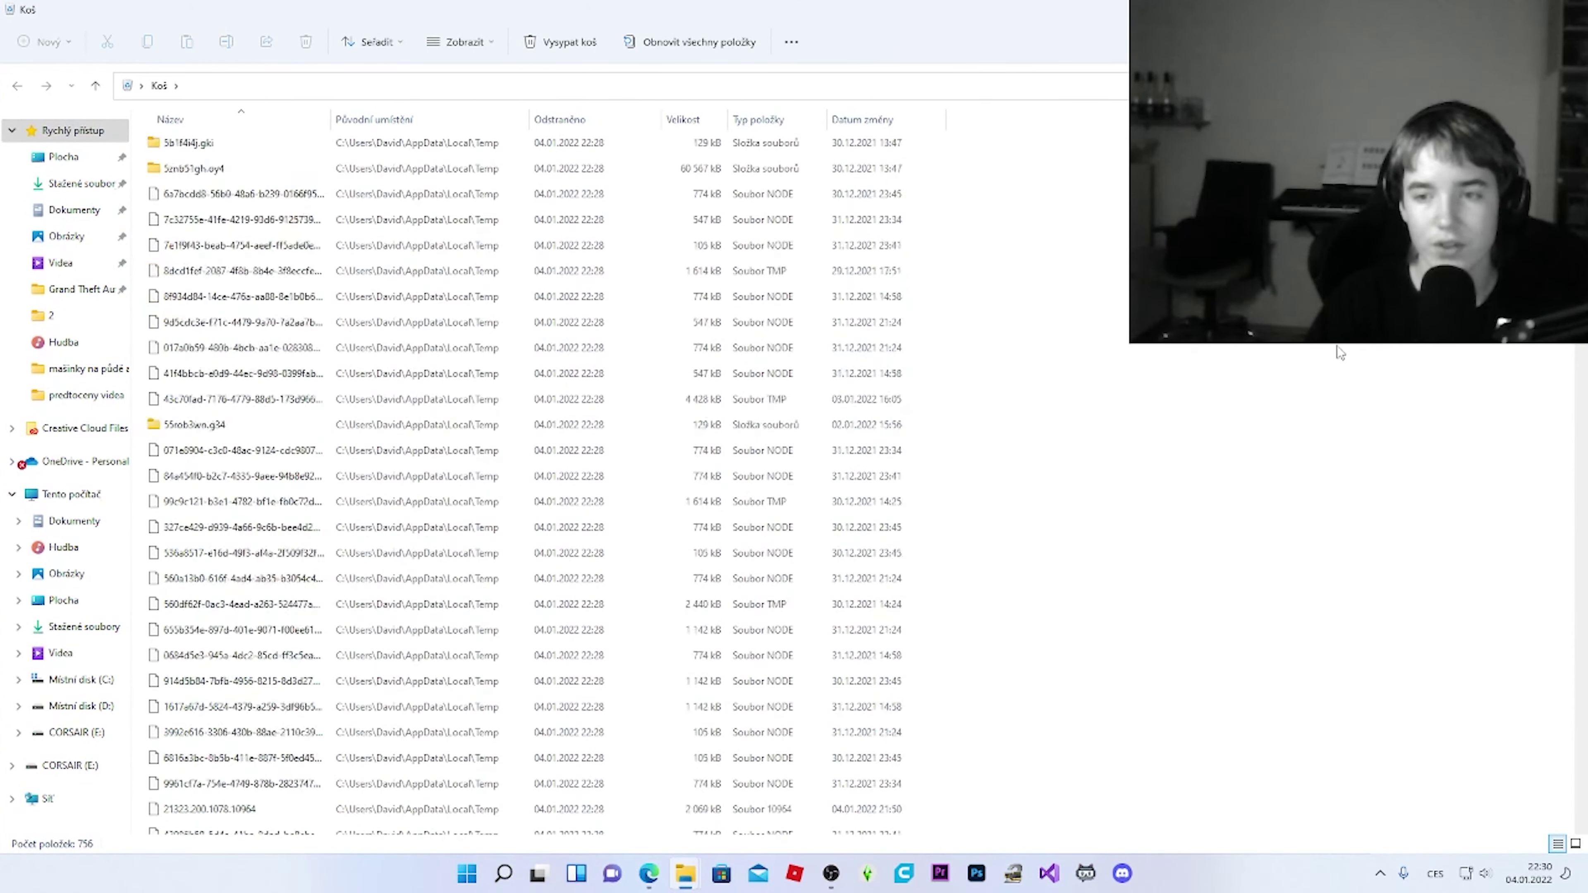
drag(1012, 133, 674, 839)
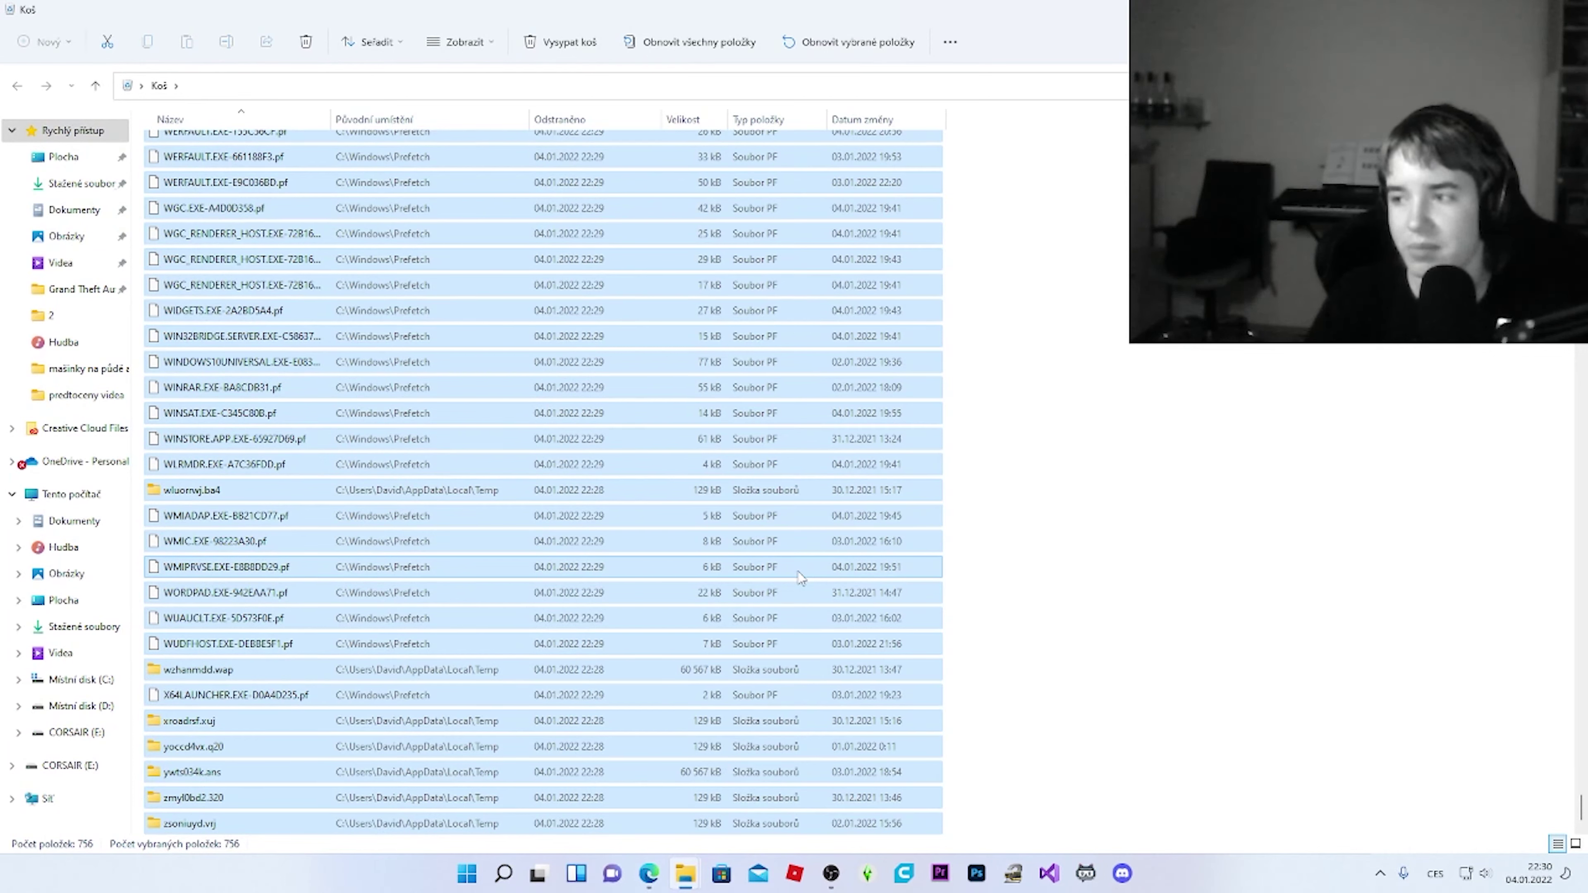
key(Delete)
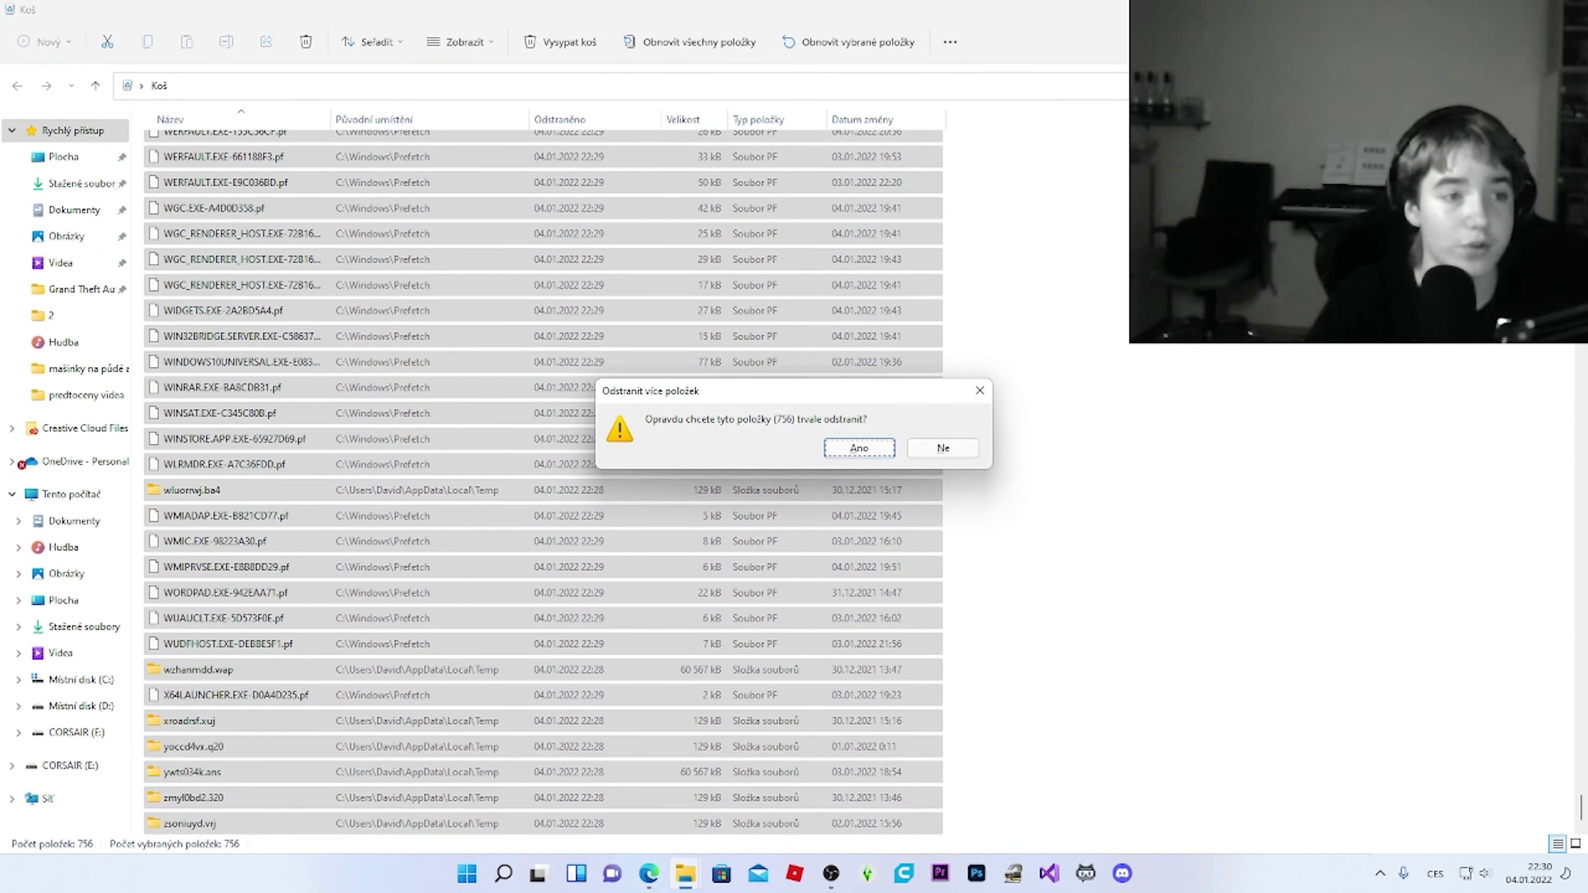
- Open another File Explorer window on Tento počítač and enlarge it to check the free space on the drives
key(super+e)
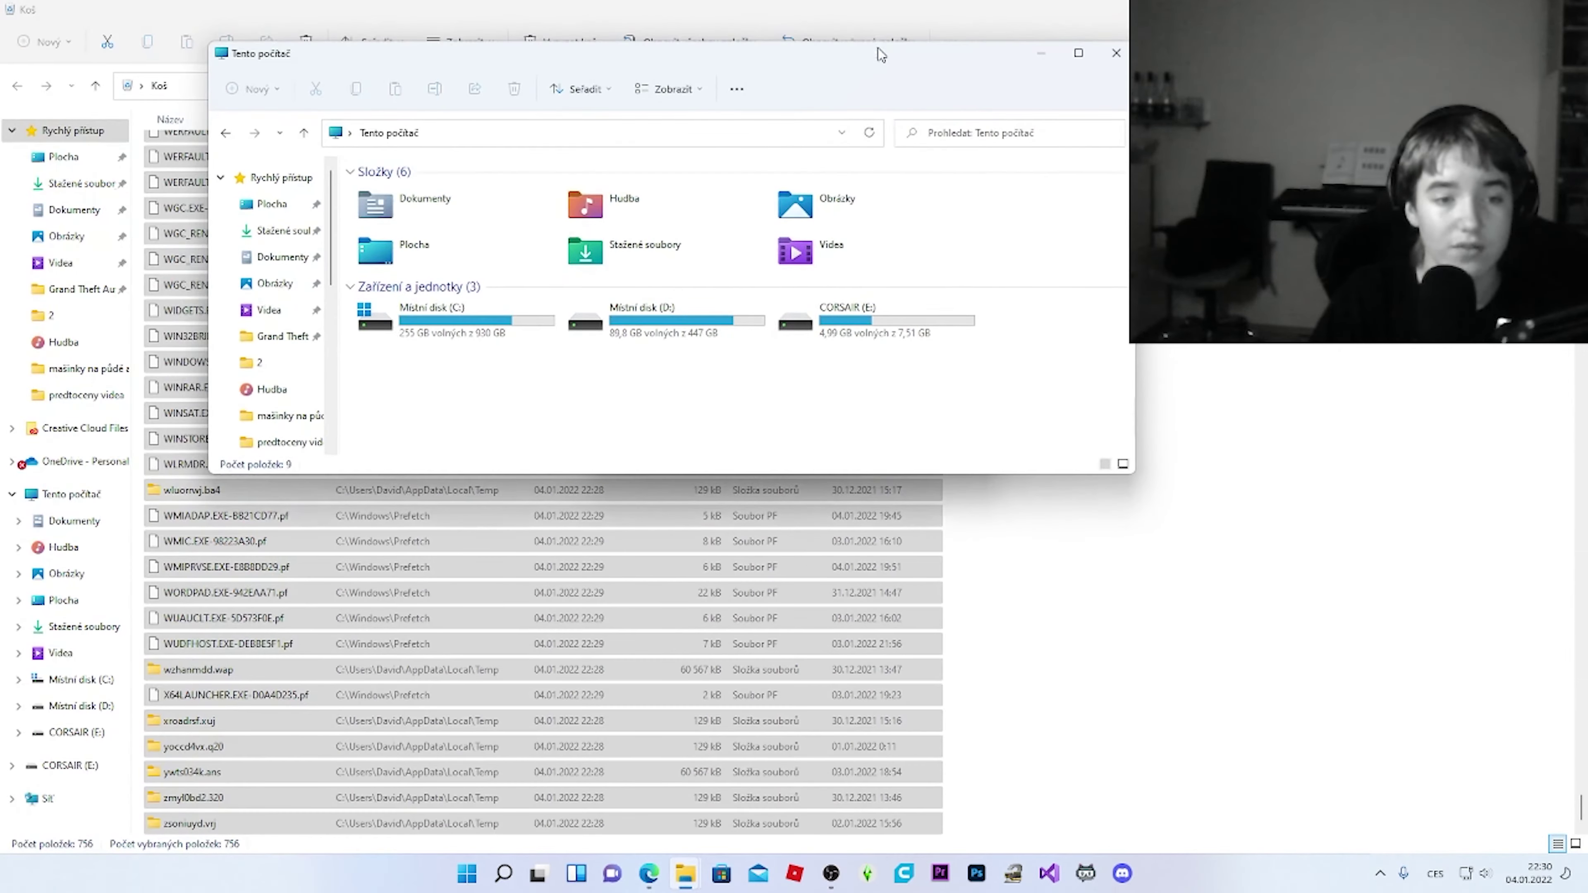
drag(879, 47, 401, 110)
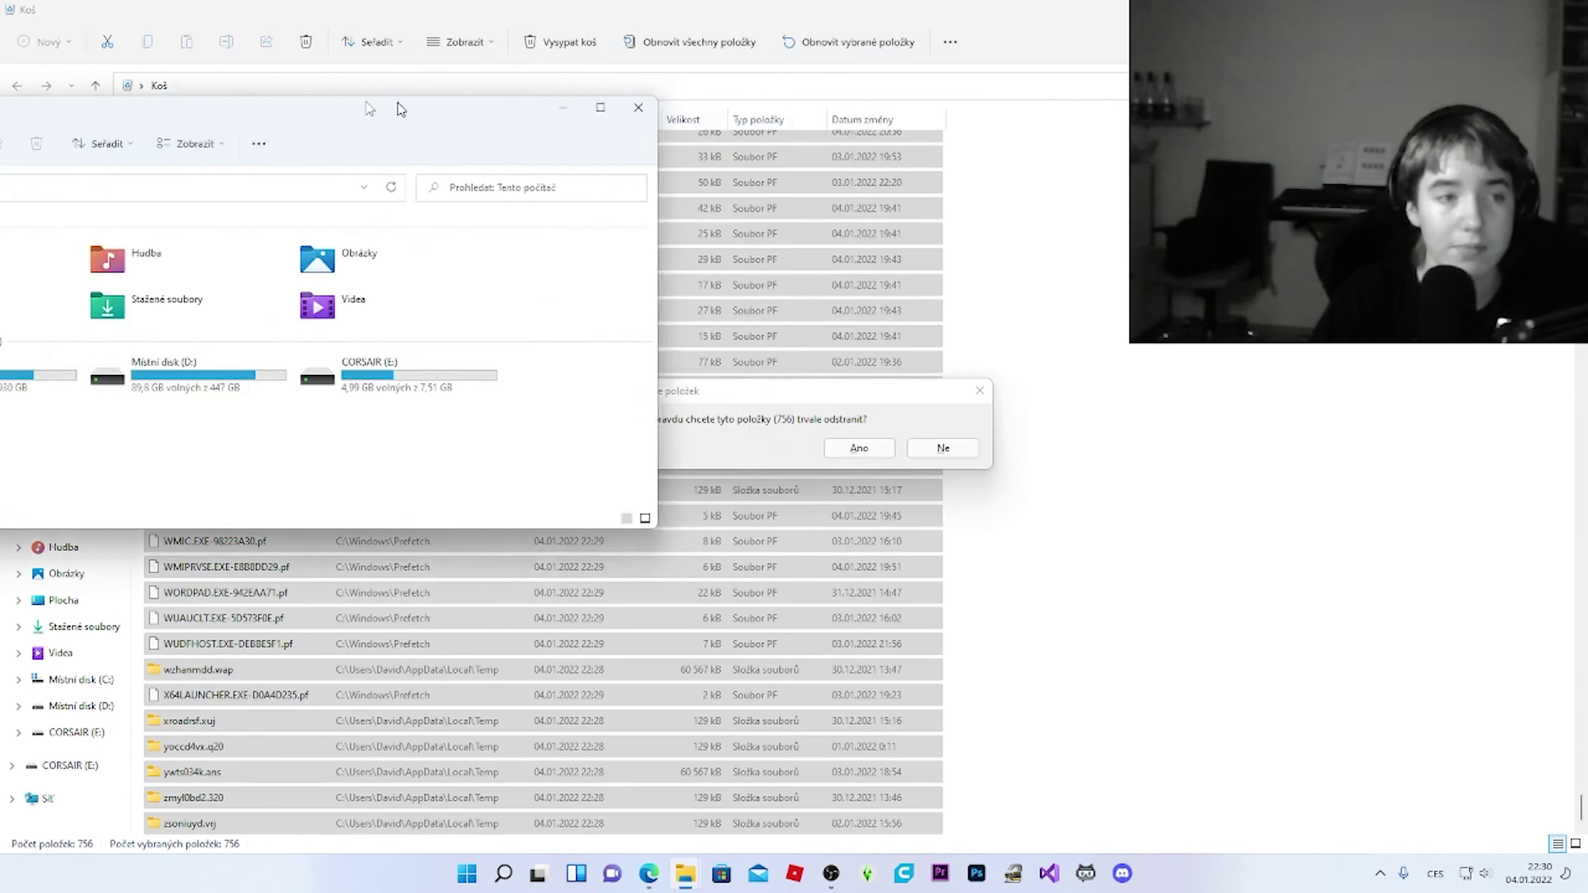
double_click(401, 110)
click(118, 496)
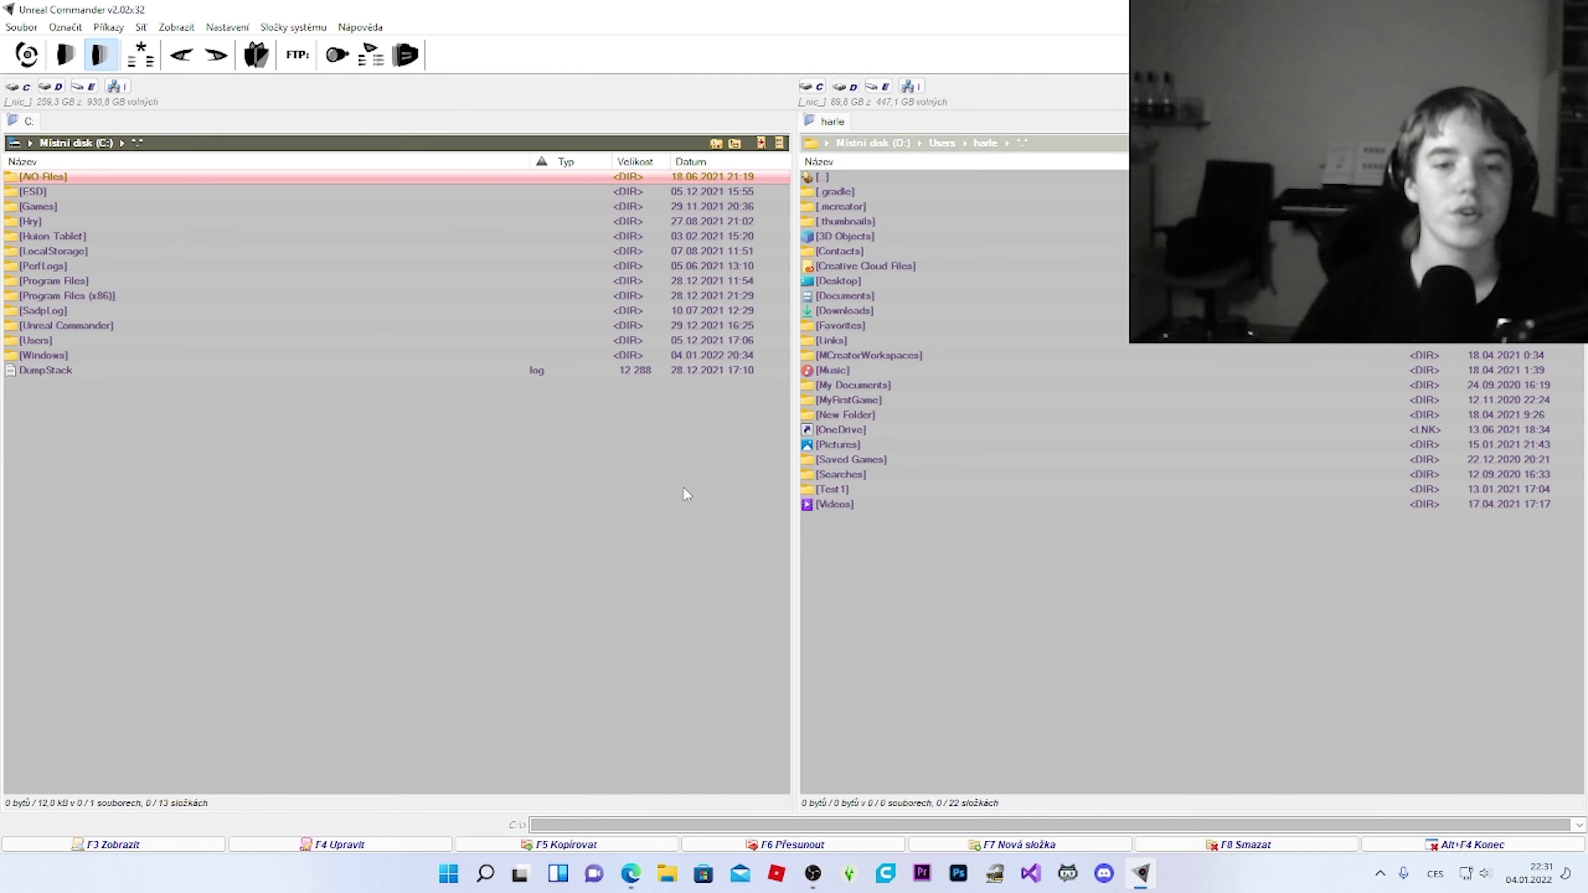
- Switch to Unreal Commander and go up to the root of drive D: beside the C: listing
double_click(896, 176)
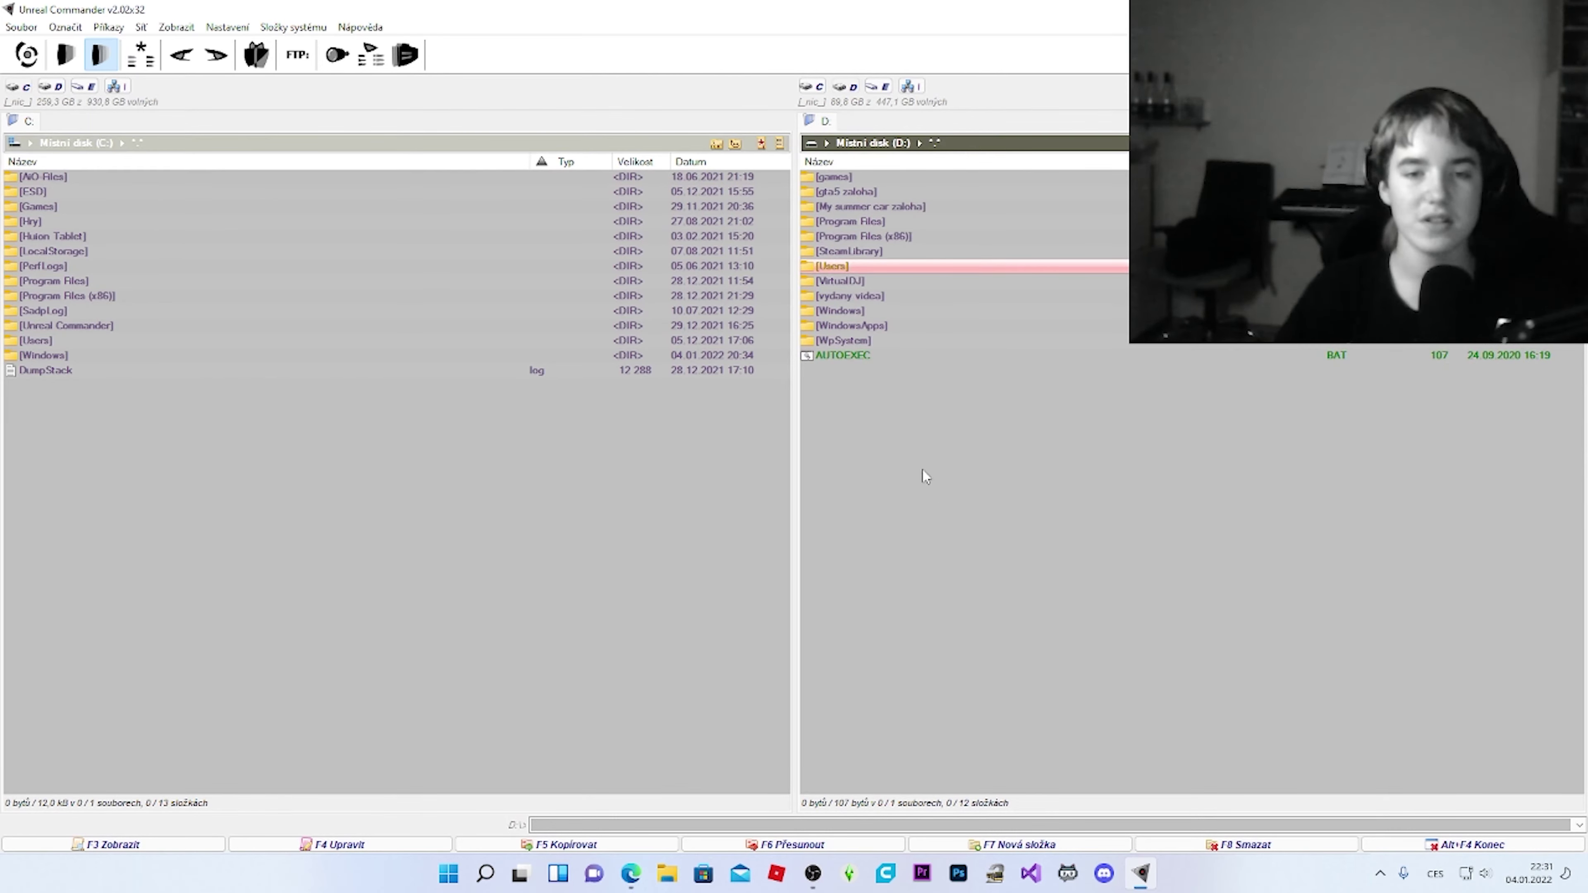
click(502, 393)
click(1003, 418)
click(461, 503)
click(1038, 445)
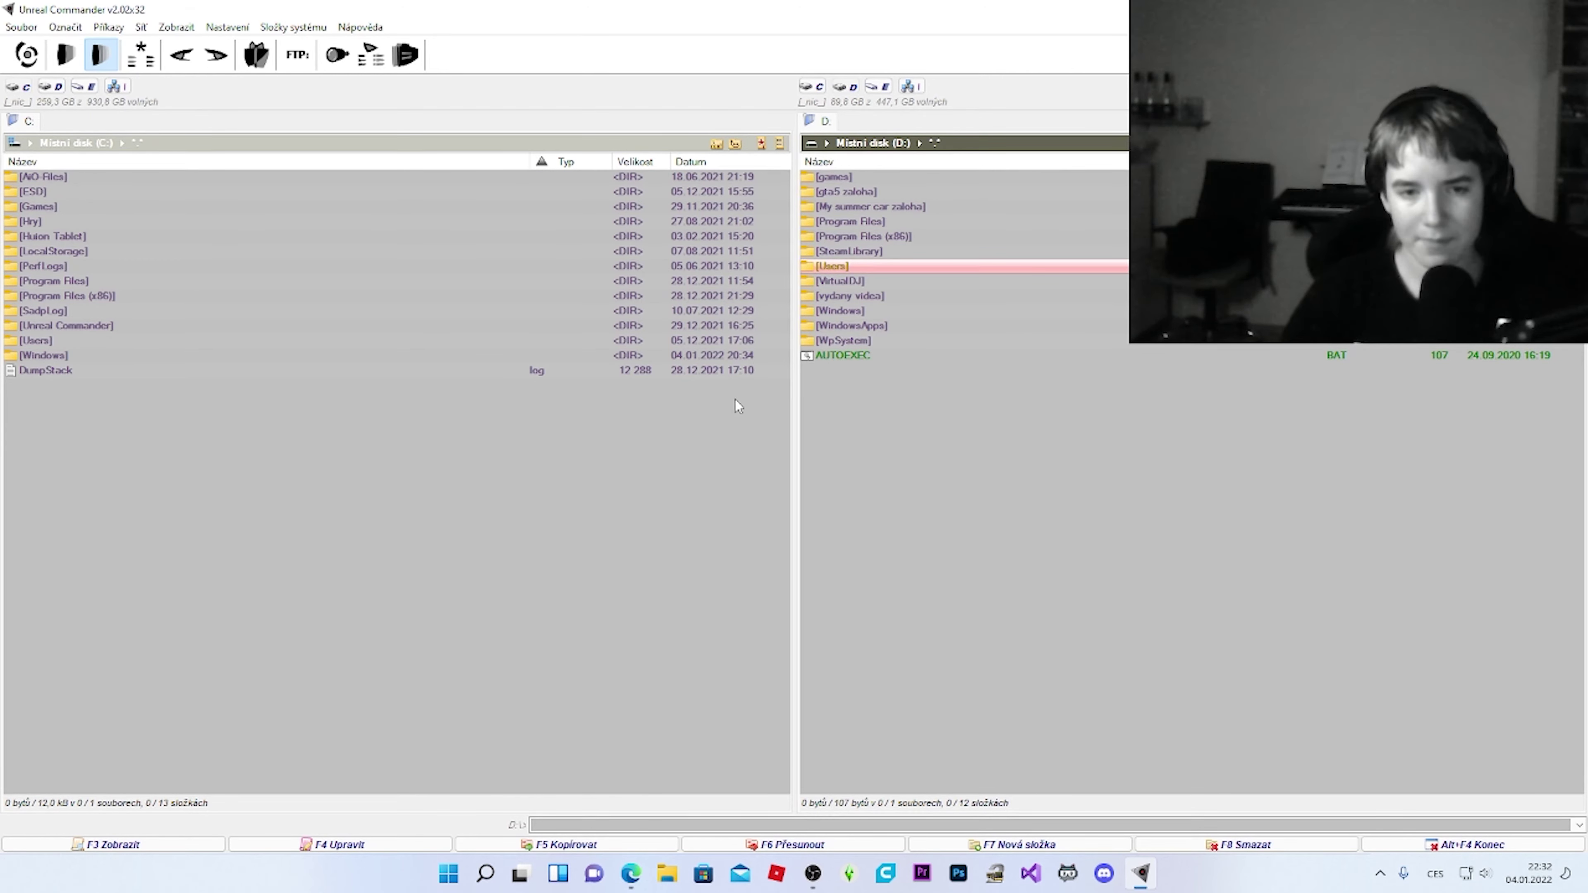
- Calculate the sizes of all folders on drive C: and inspect those of Games and Program Files (x86)
click(578, 478)
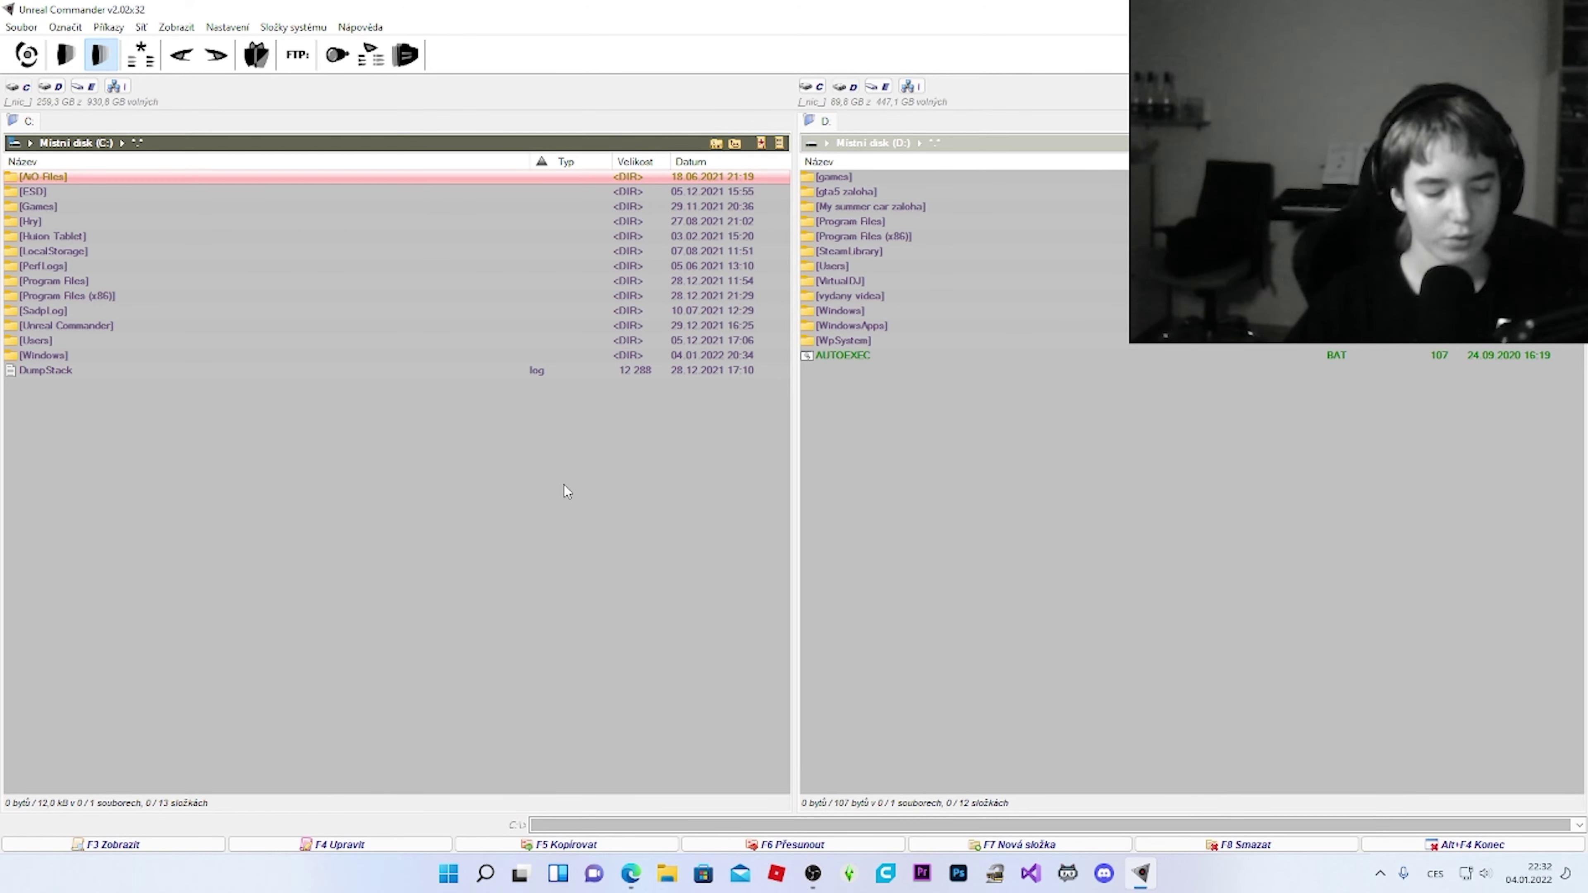
key(alt+shift+Return)
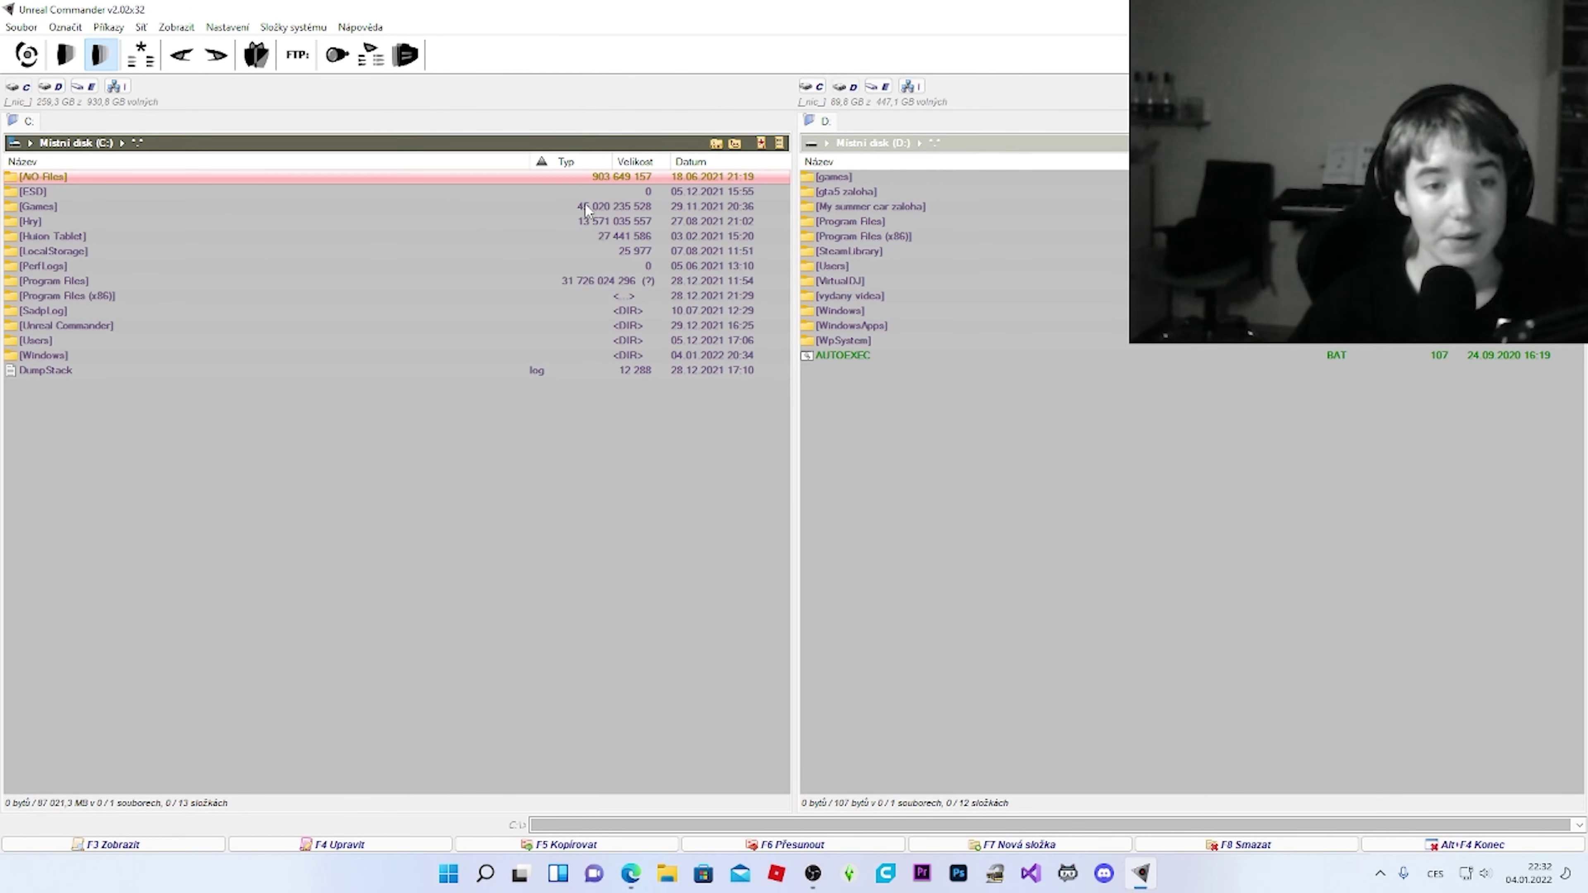
click(575, 211)
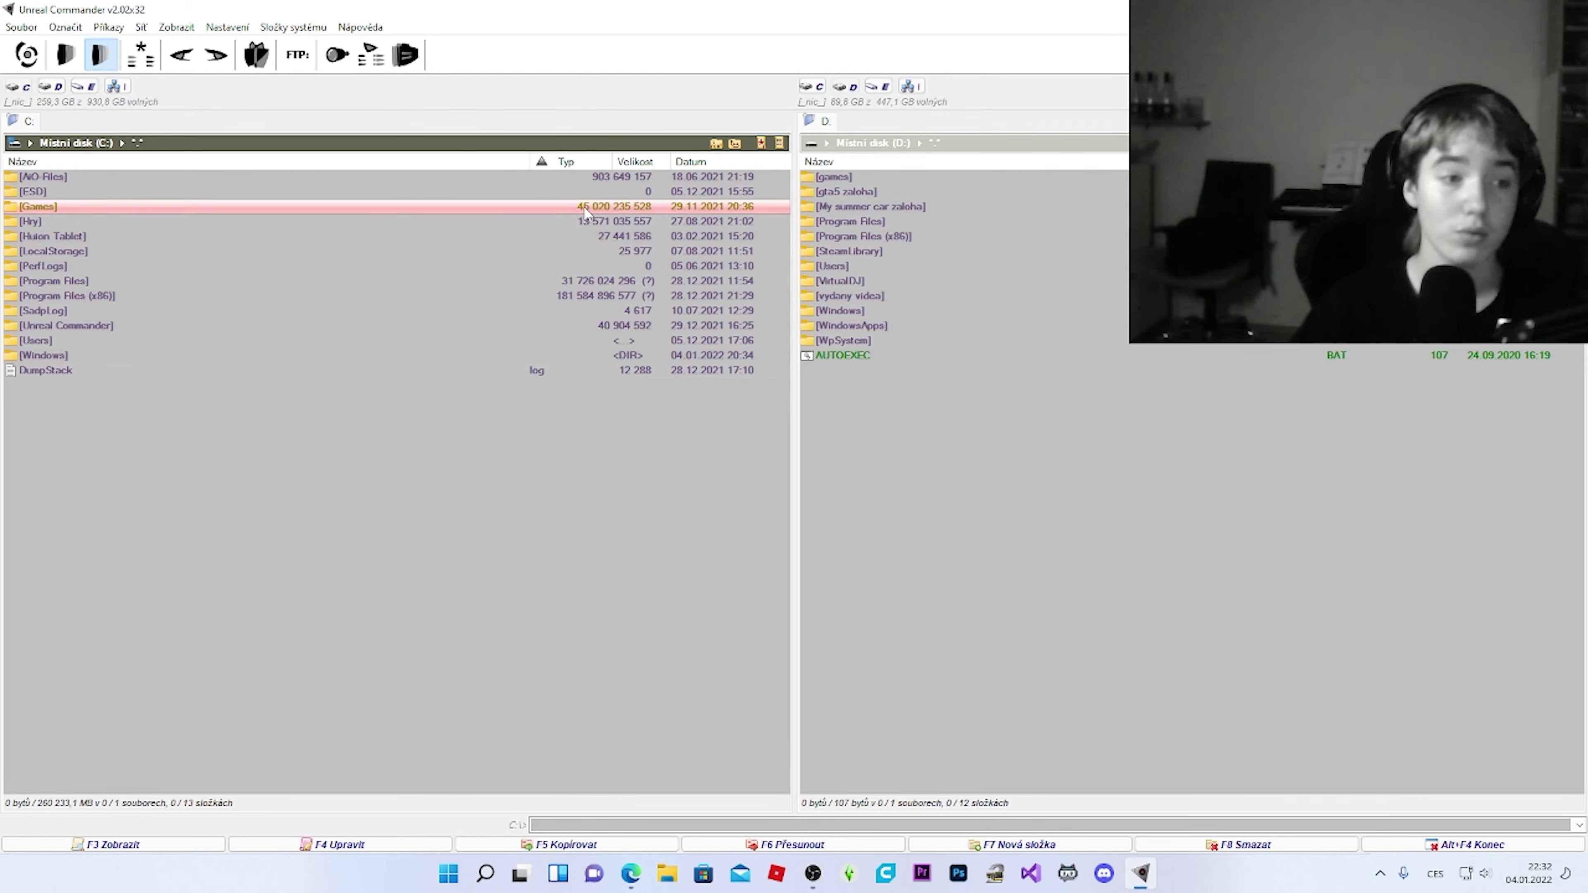
click(561, 298)
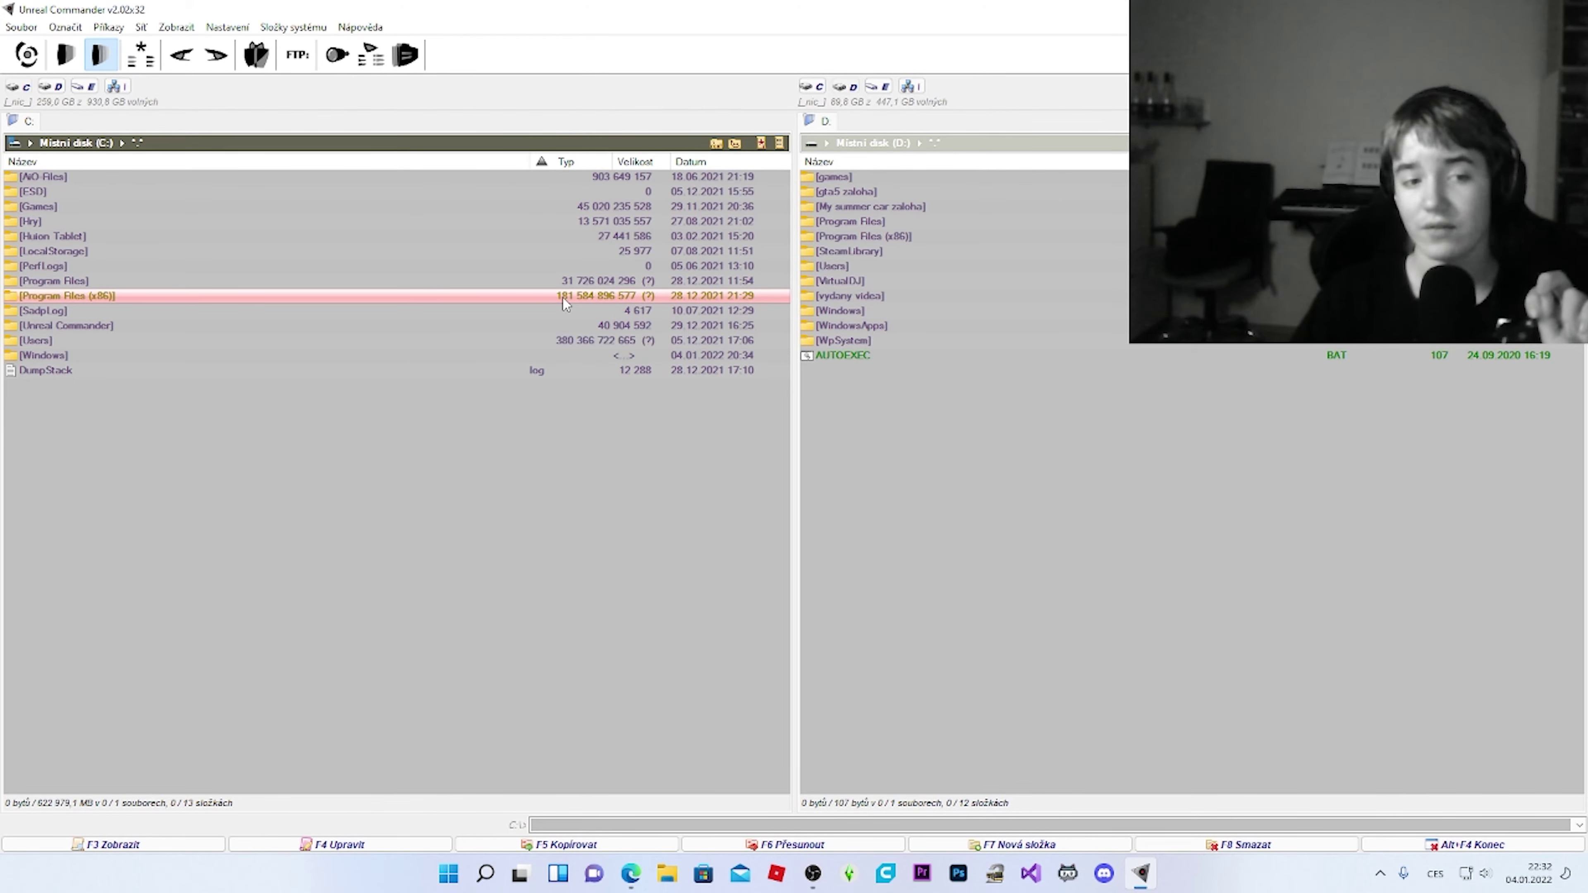
- Open the Program Files (x86) folder on drive C: and calculate the sizes of all its subfolders
click(571, 294)
double_click(572, 294)
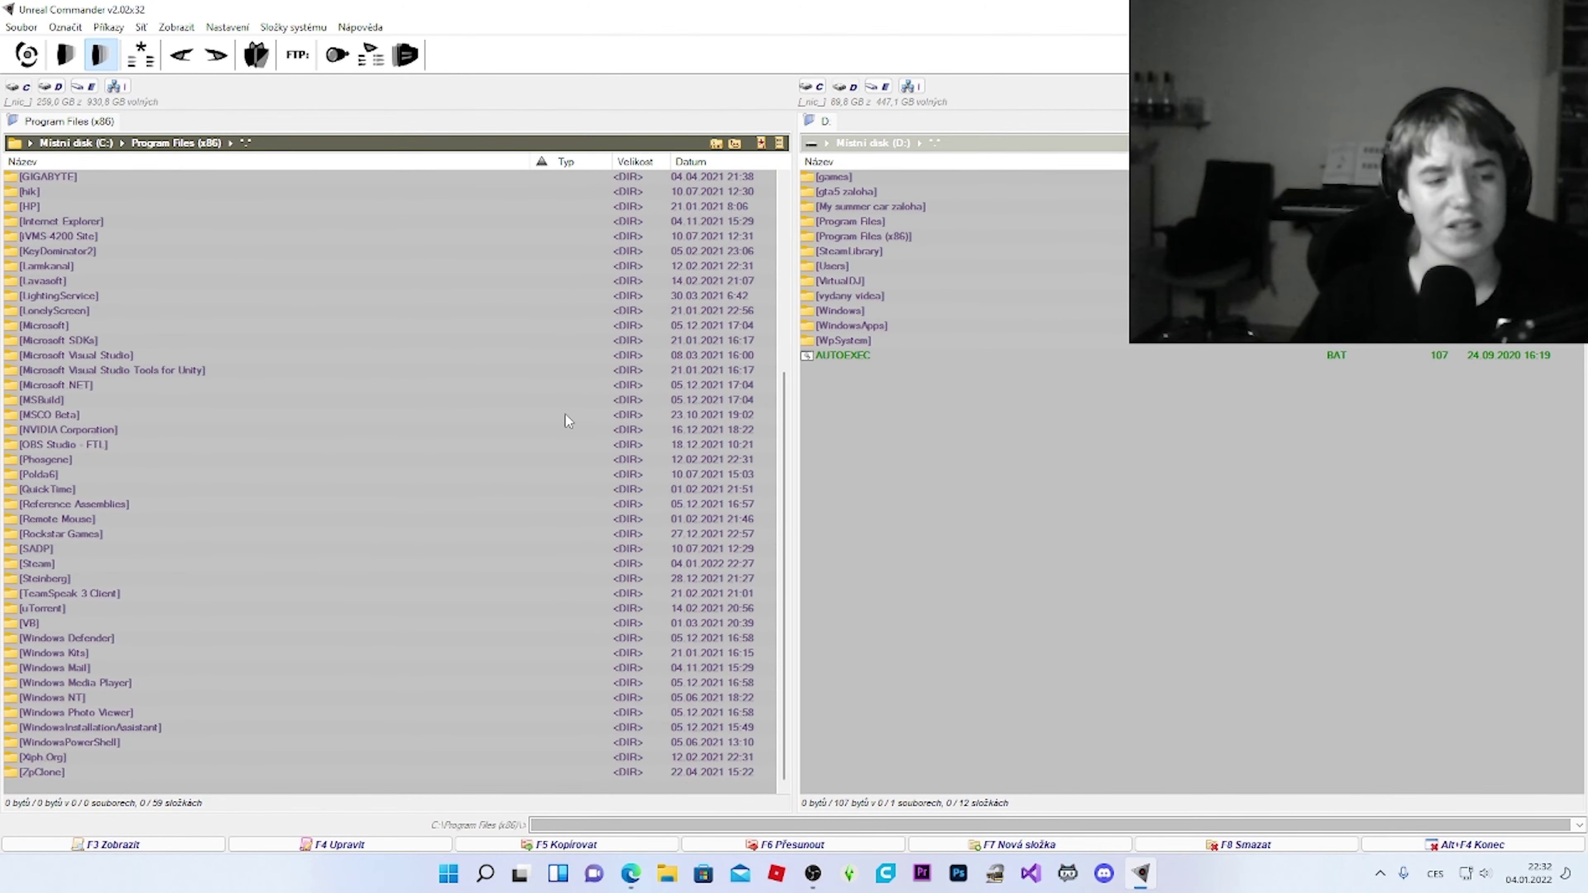
scroll(566, 415, up, 6)
key(alt+shift+Return)
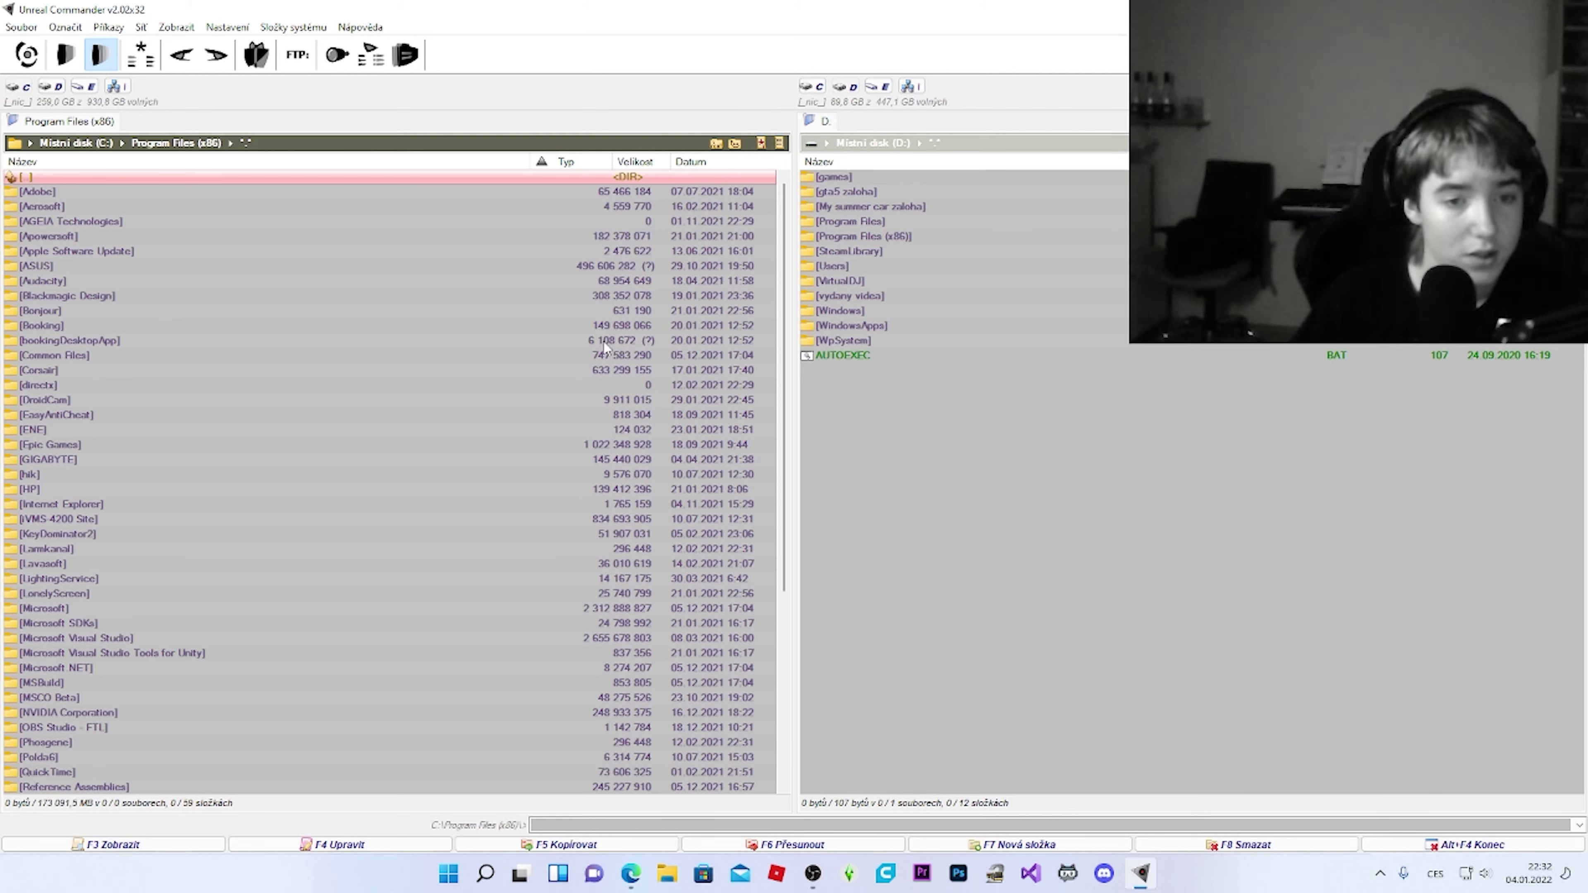
- Look inside the Epic Games folder, return to Program Files (x86) and recalculate the sizes of its subfolders
click(580, 446)
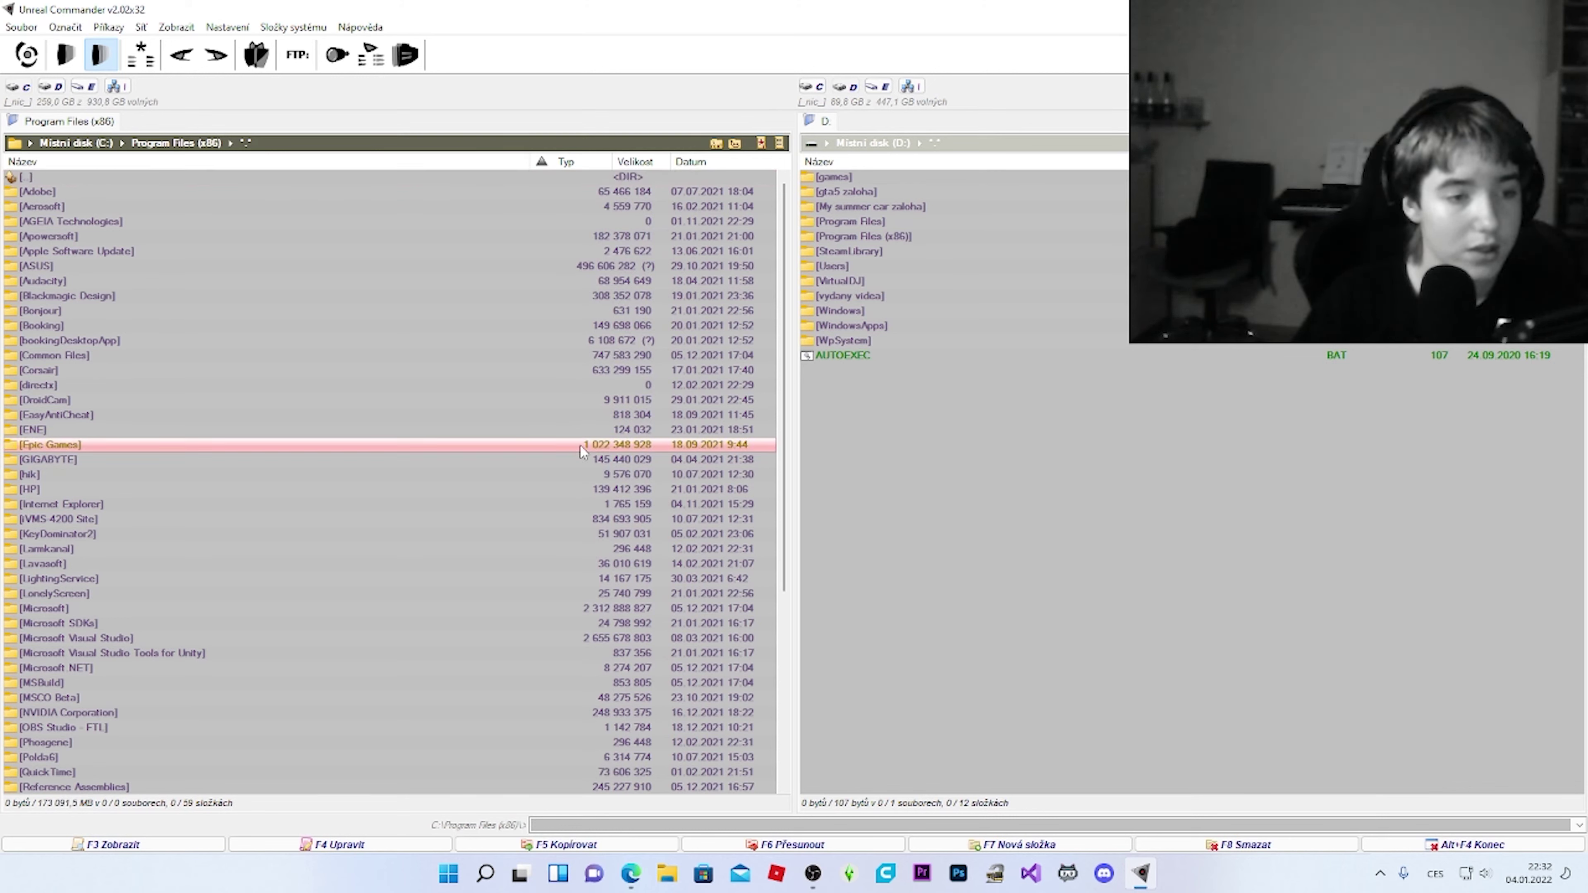
double_click(578, 444)
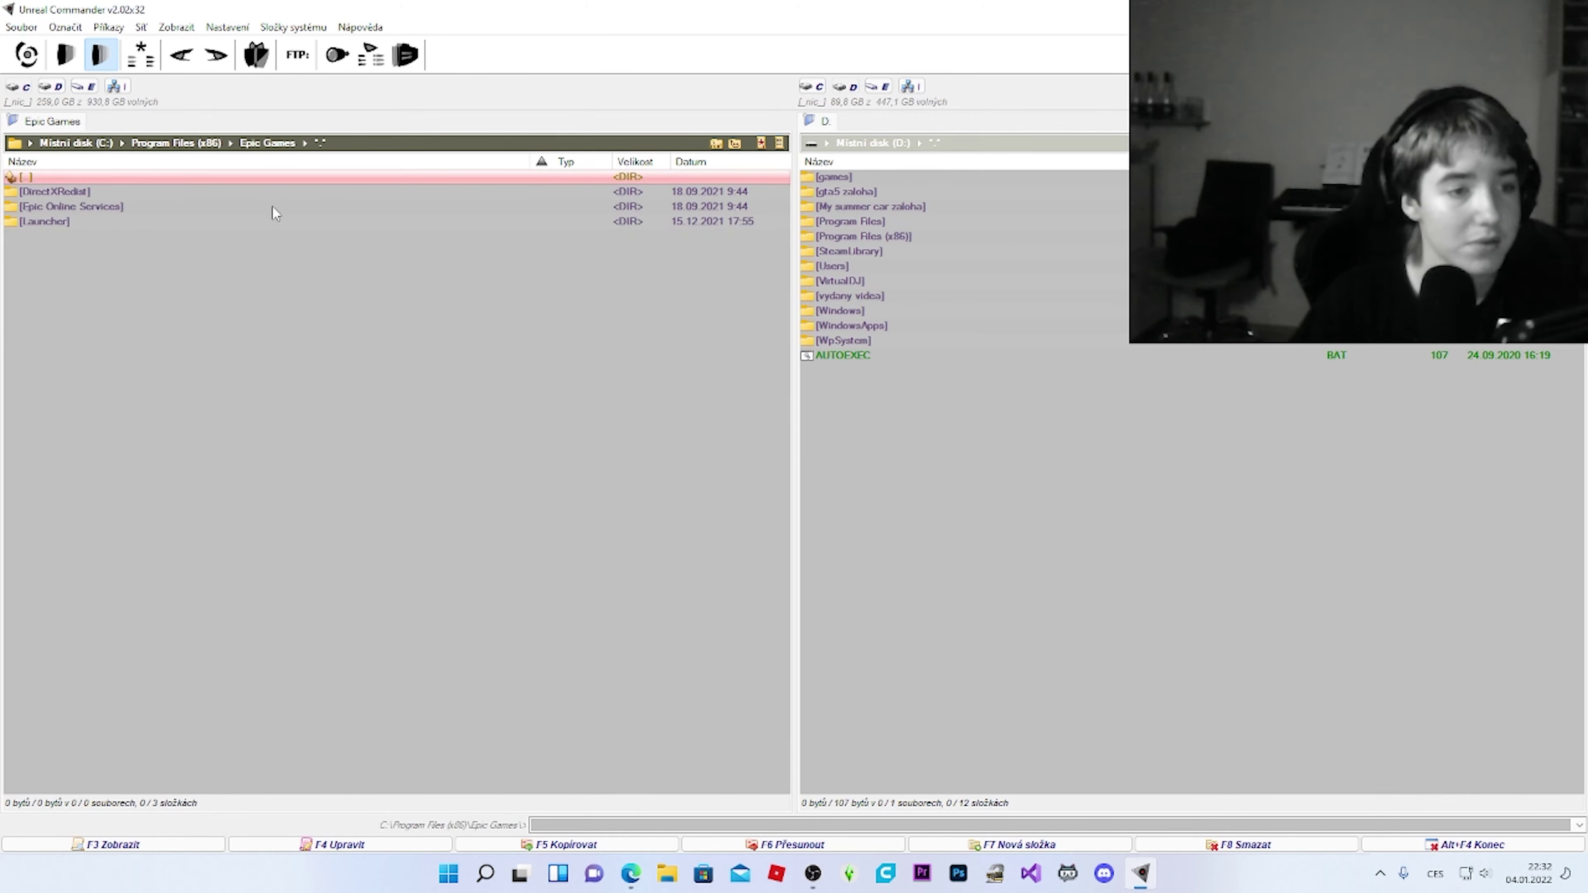
key(BackSpace)
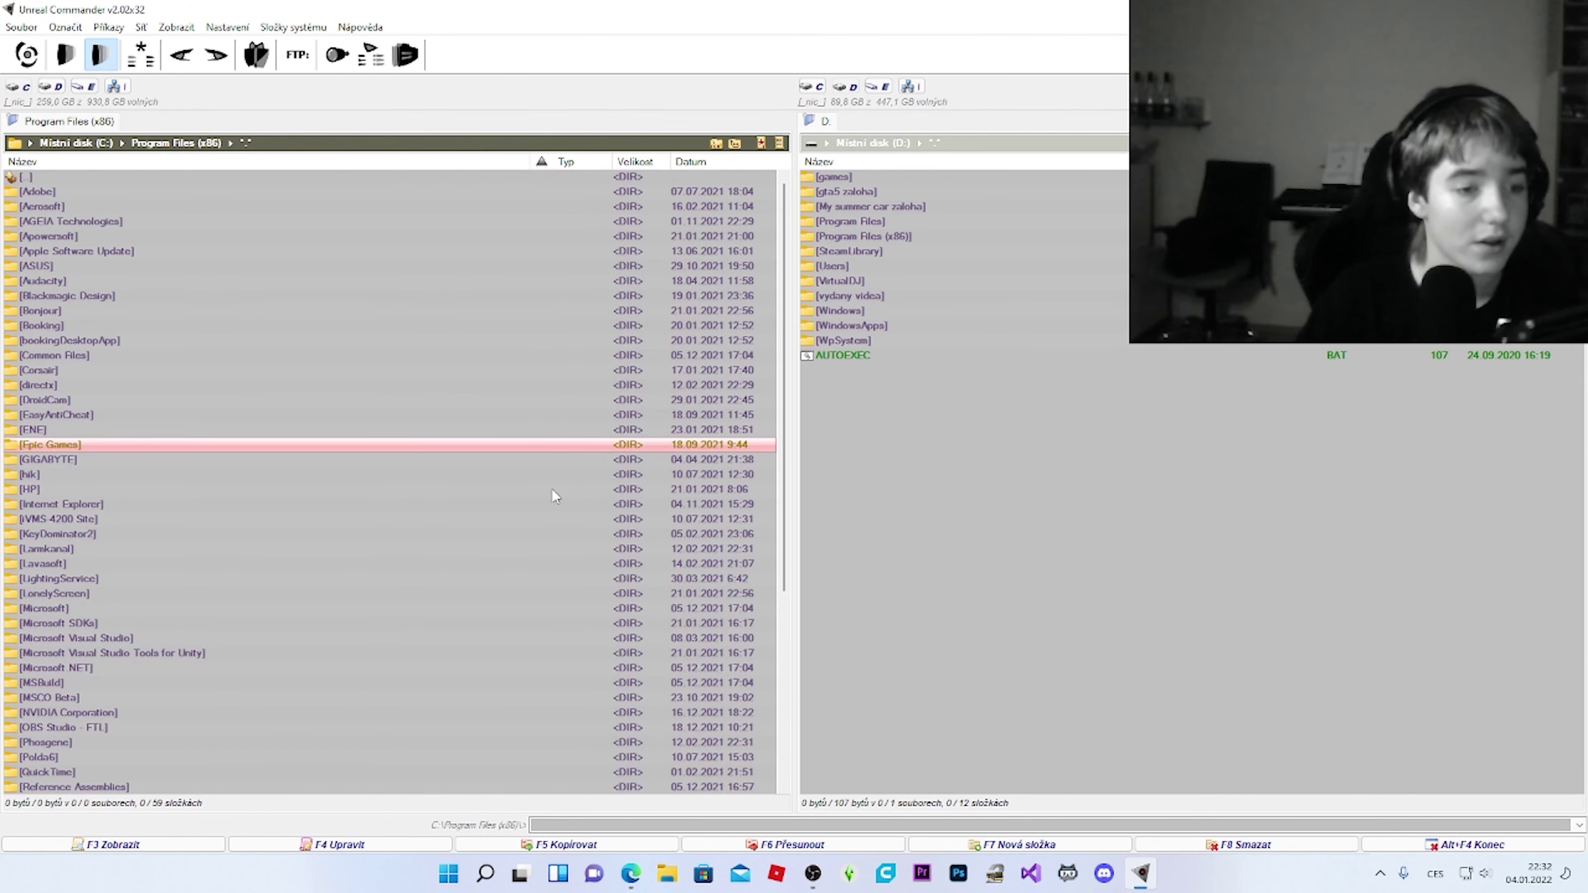
key(alt+shift+Return)
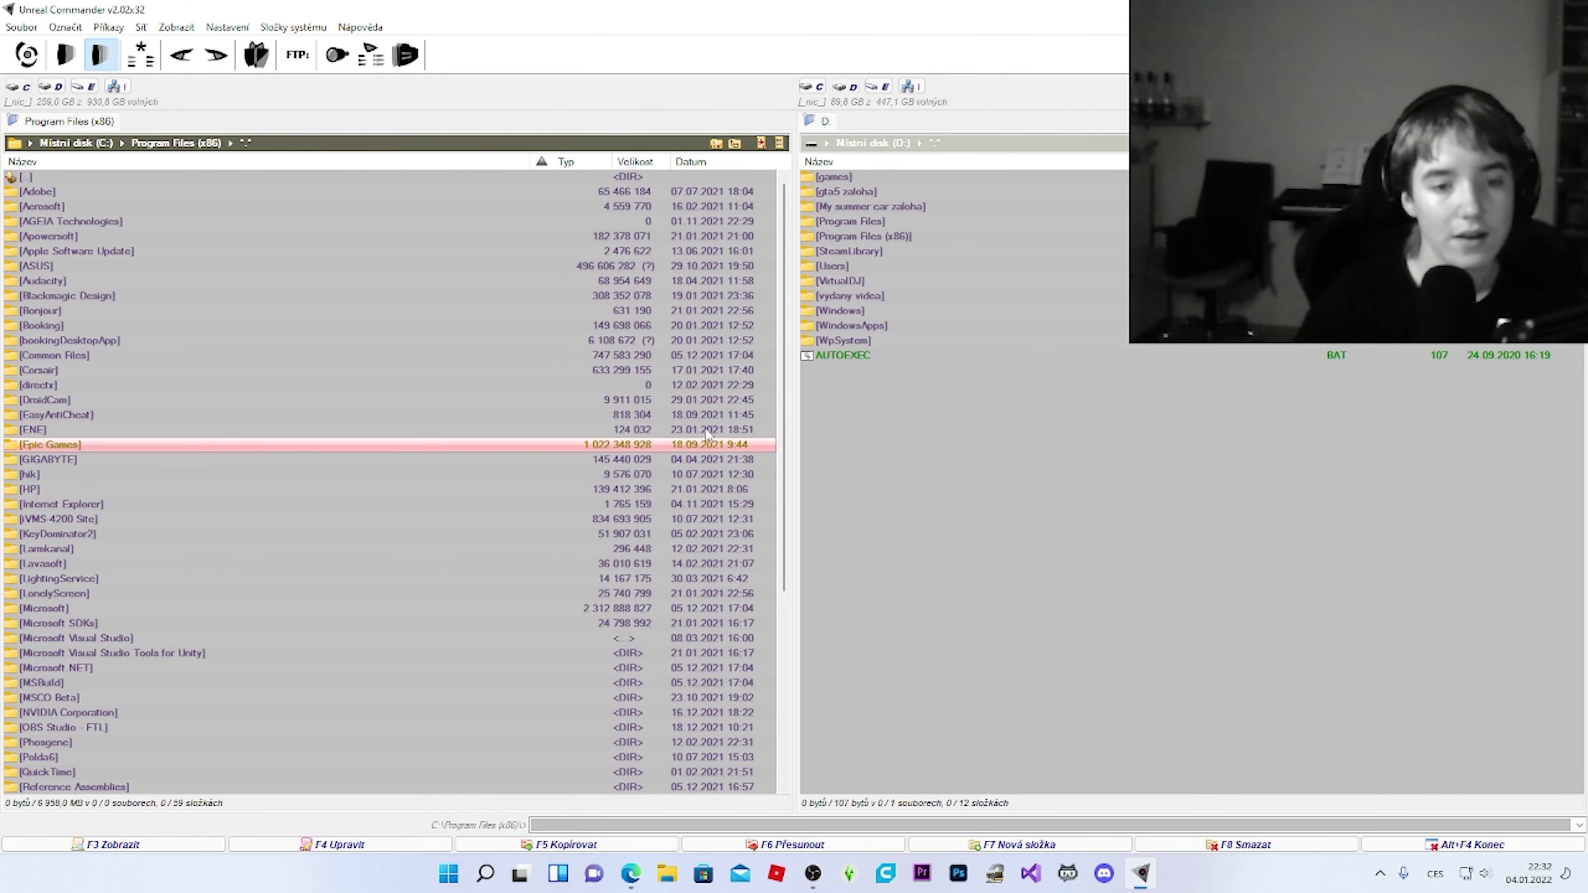
- Calculate the sizes of all folders at the root of drive D: and again at the root of drive C:
key(Tab)
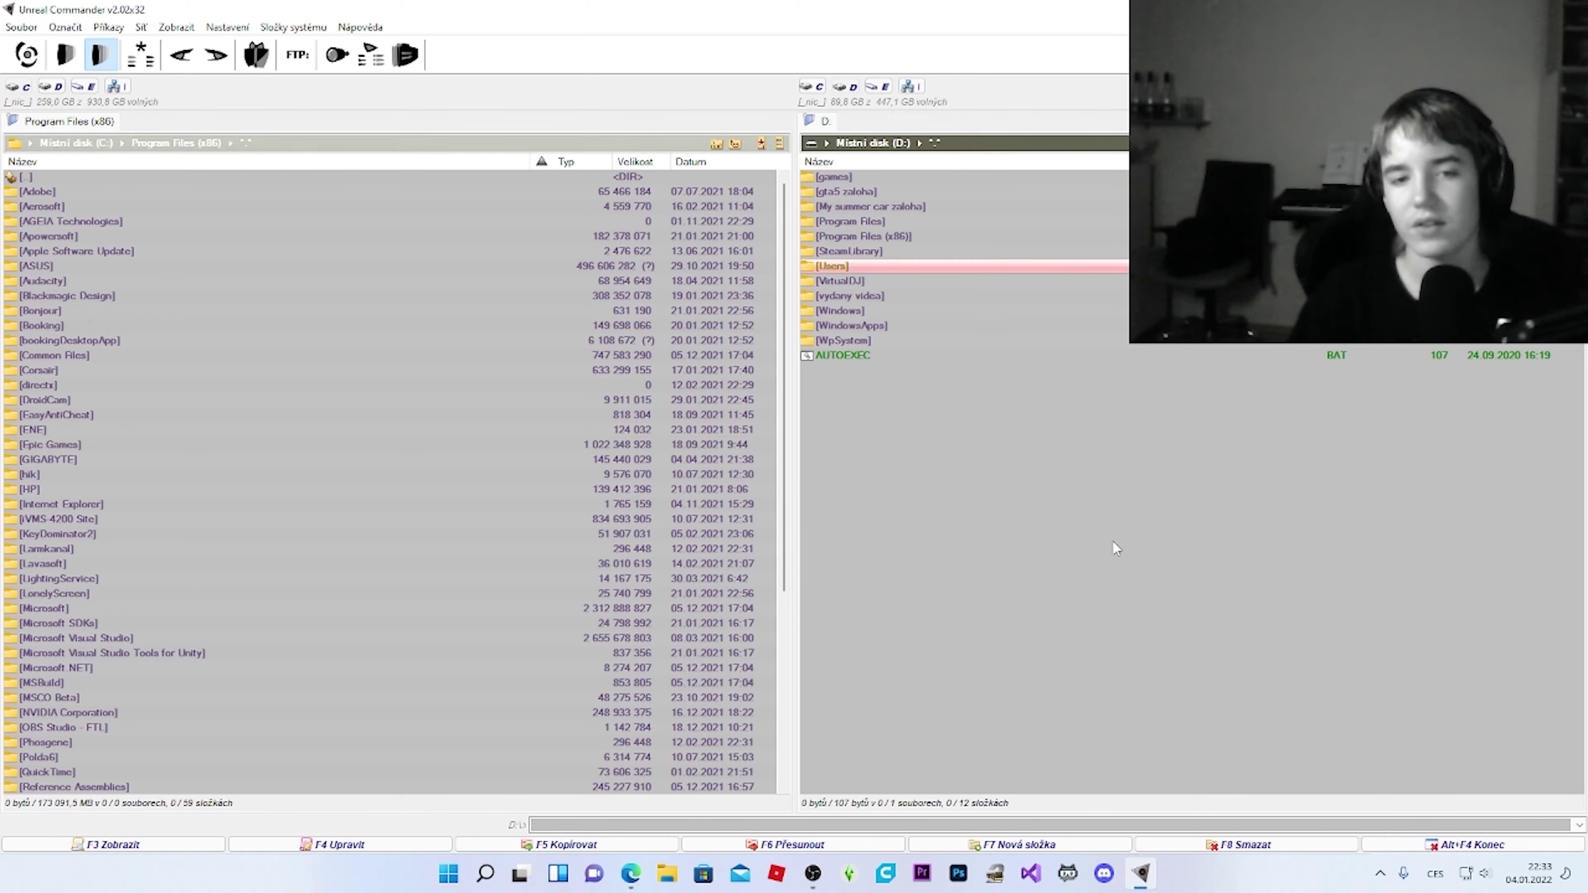
key(alt+shift+Return)
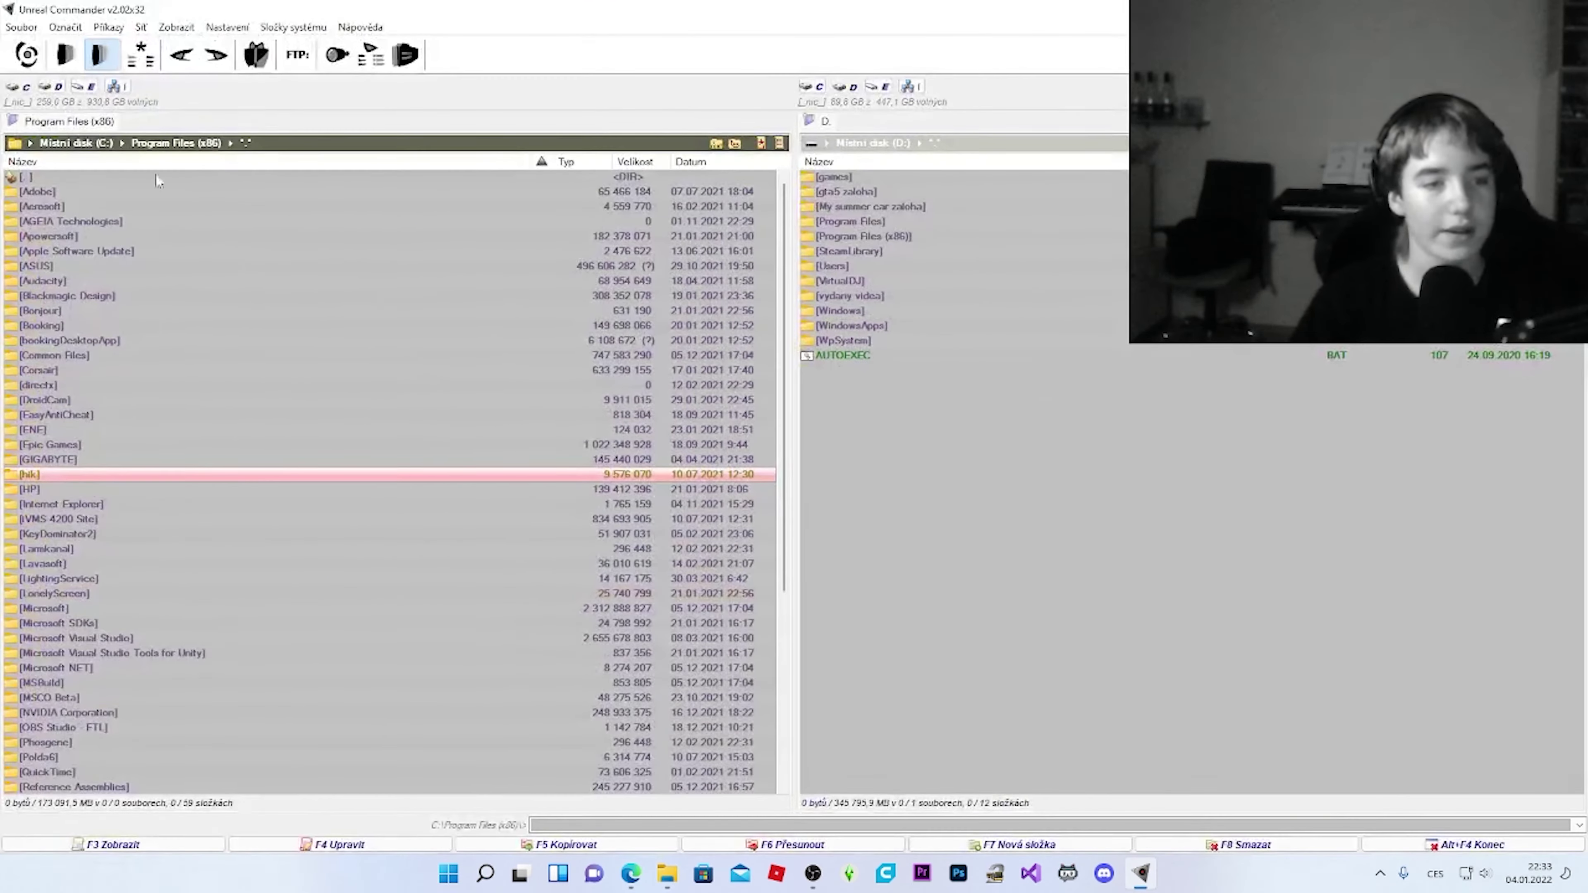
click(80, 145)
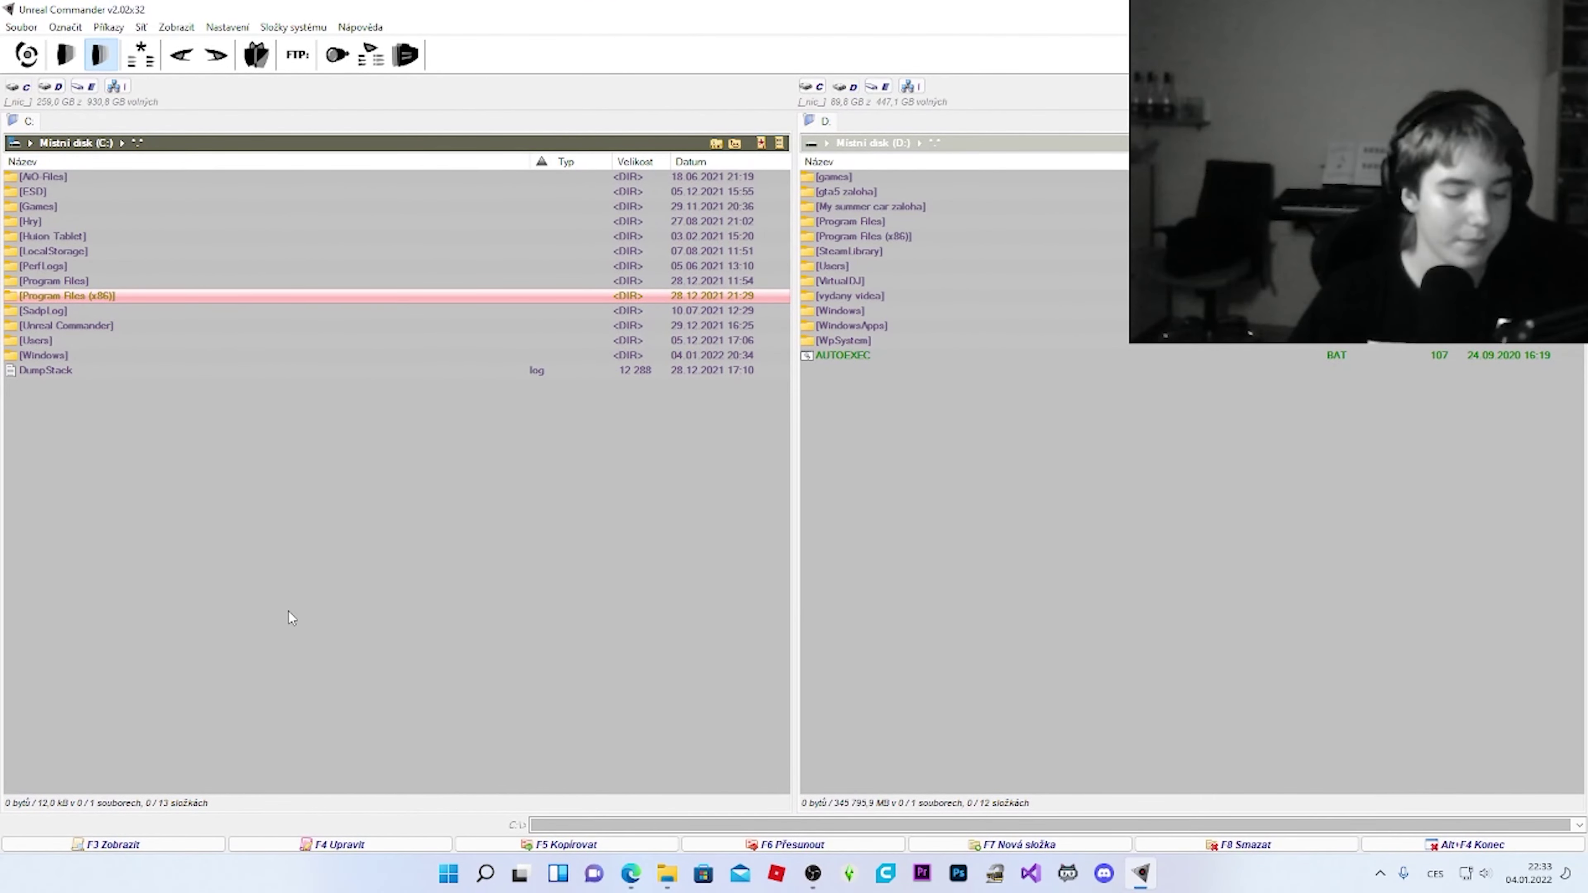
key(alt+shift+Return)
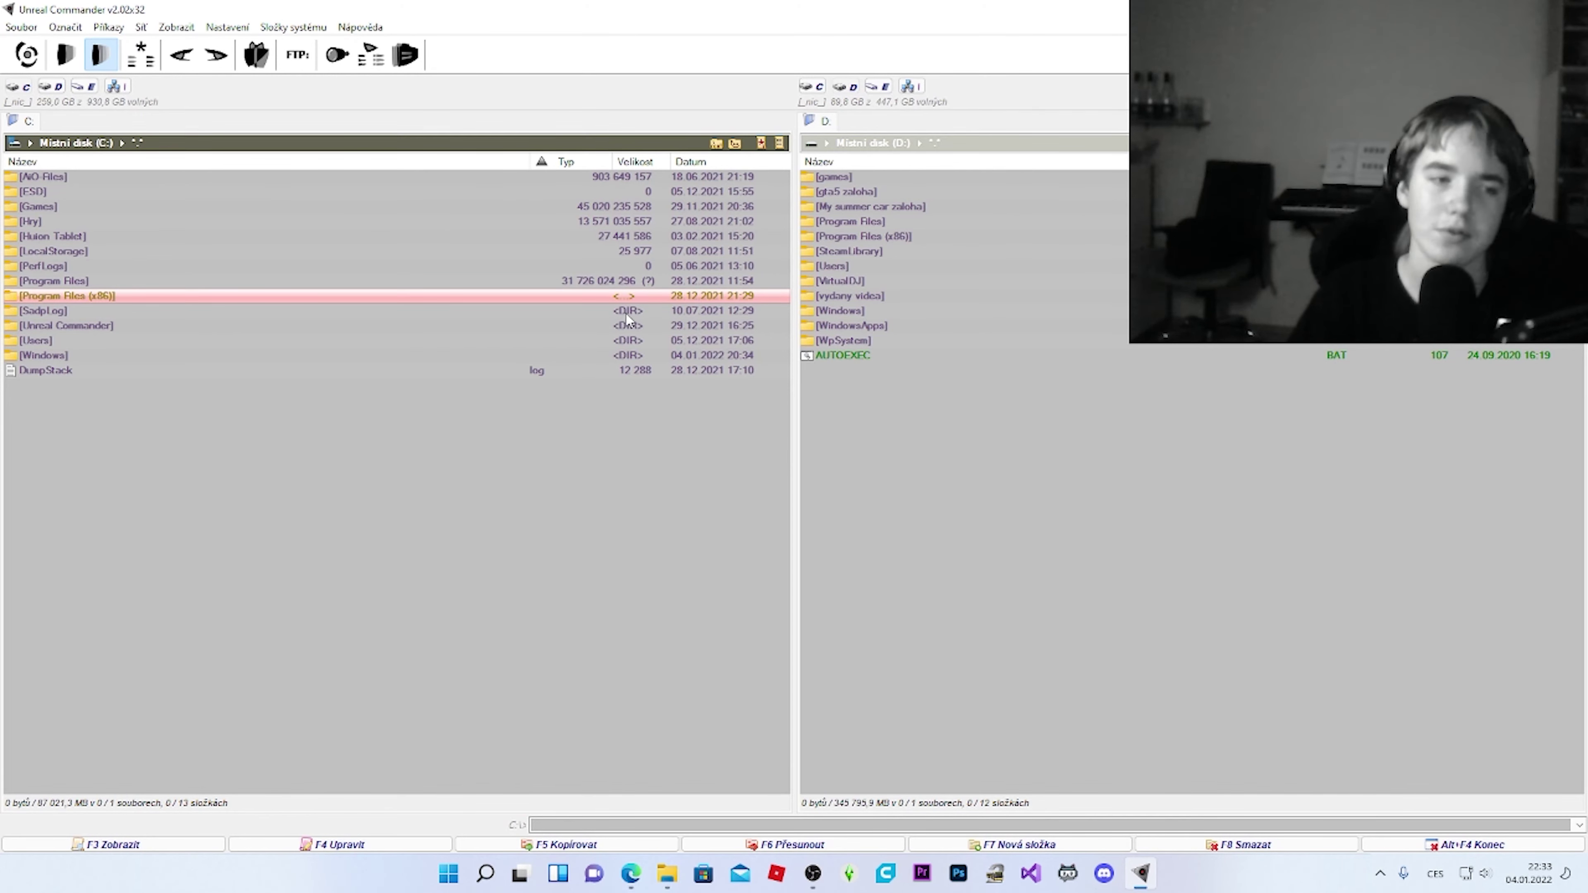
- Switch to the File Explorer window on drive C:, show the properties of Program Files and move that window aside
key(alt+Tab)
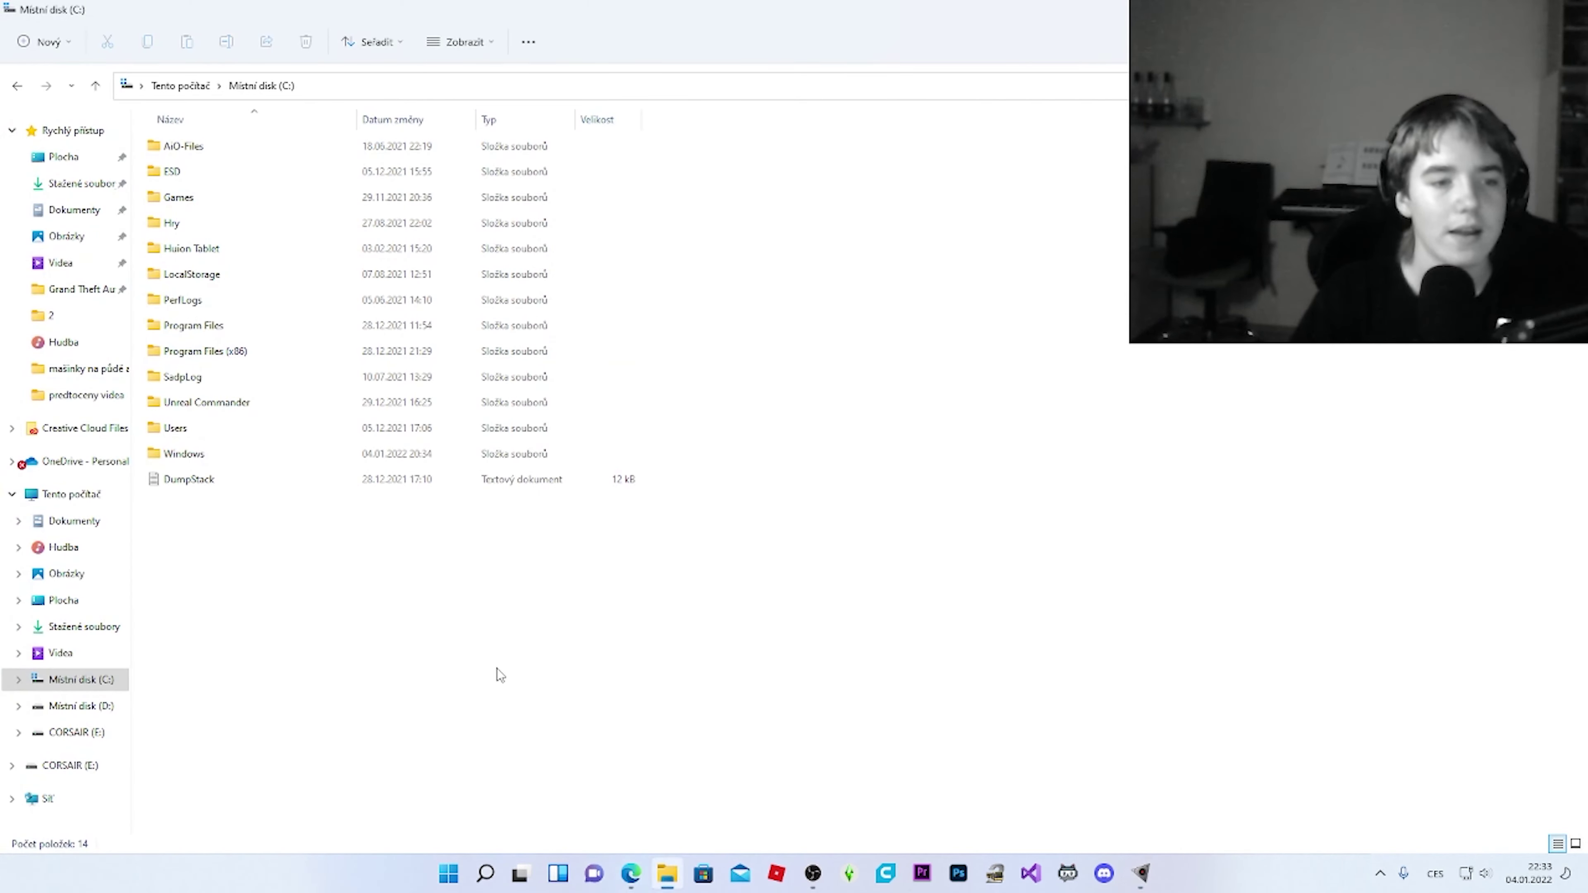
right_click(236, 327)
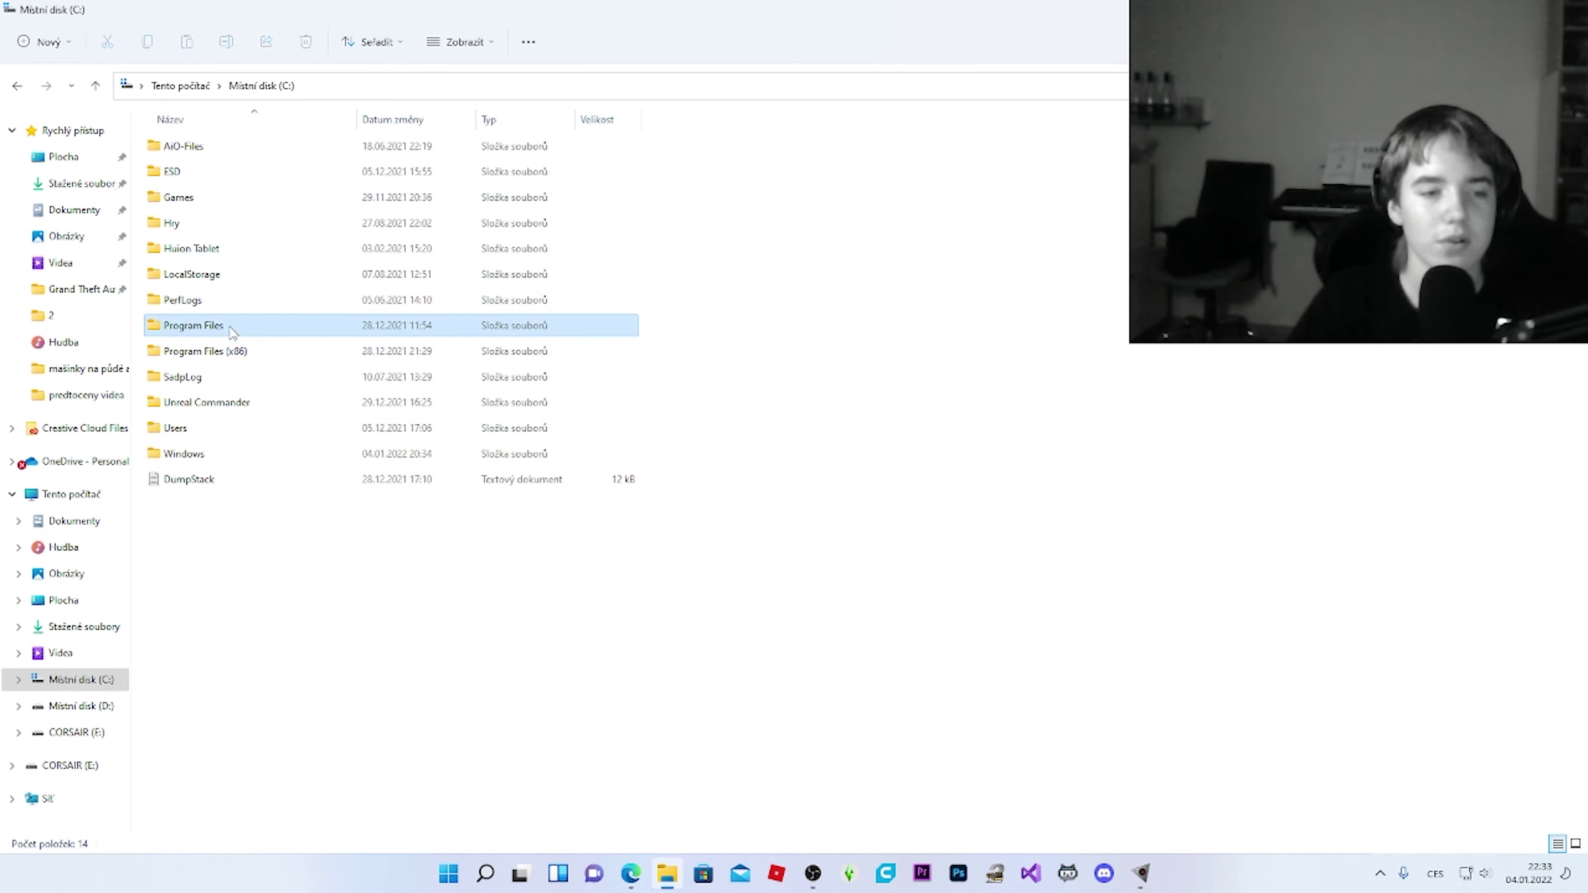
click(340, 541)
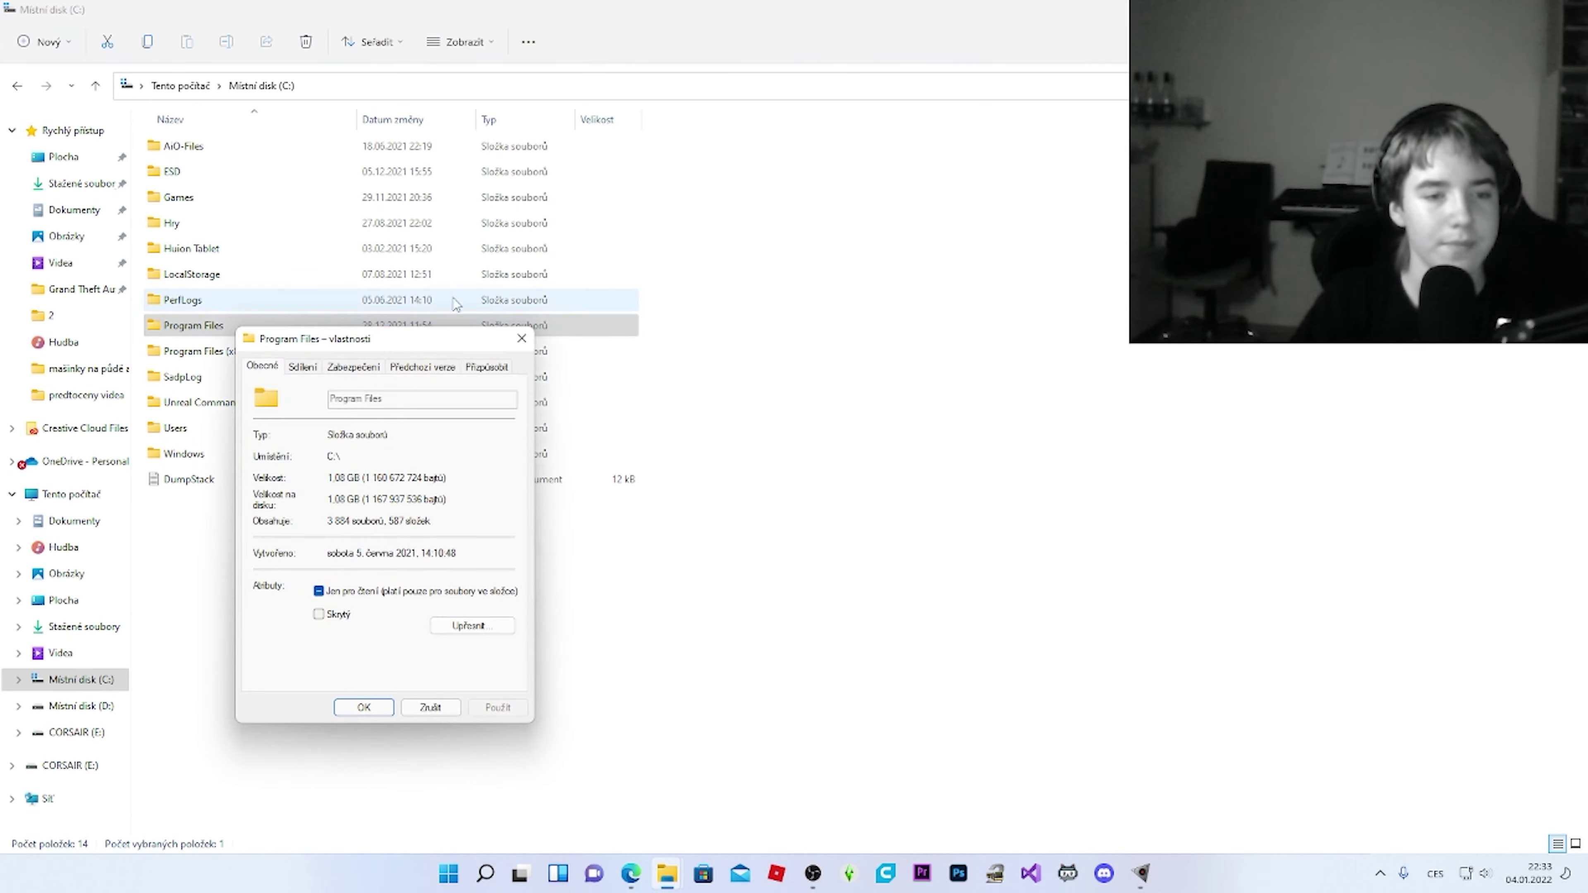
drag(409, 326, 946, 209)
- Show the properties of the Program Files (x86) and Users folders on drive C:
click(319, 354)
right_click(326, 353)
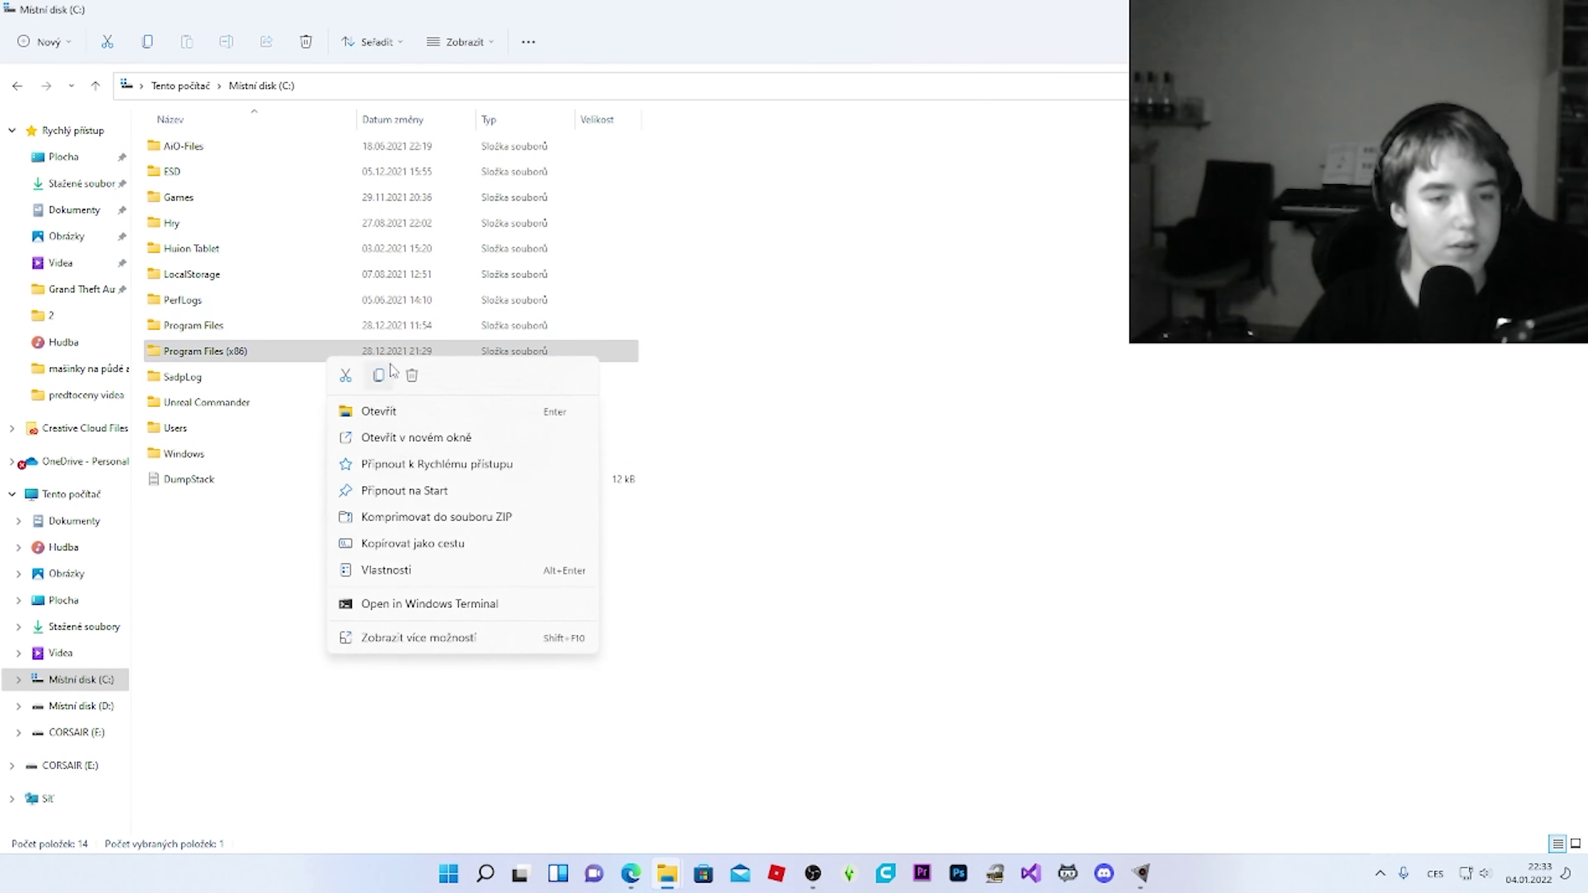
click(433, 578)
click(206, 624)
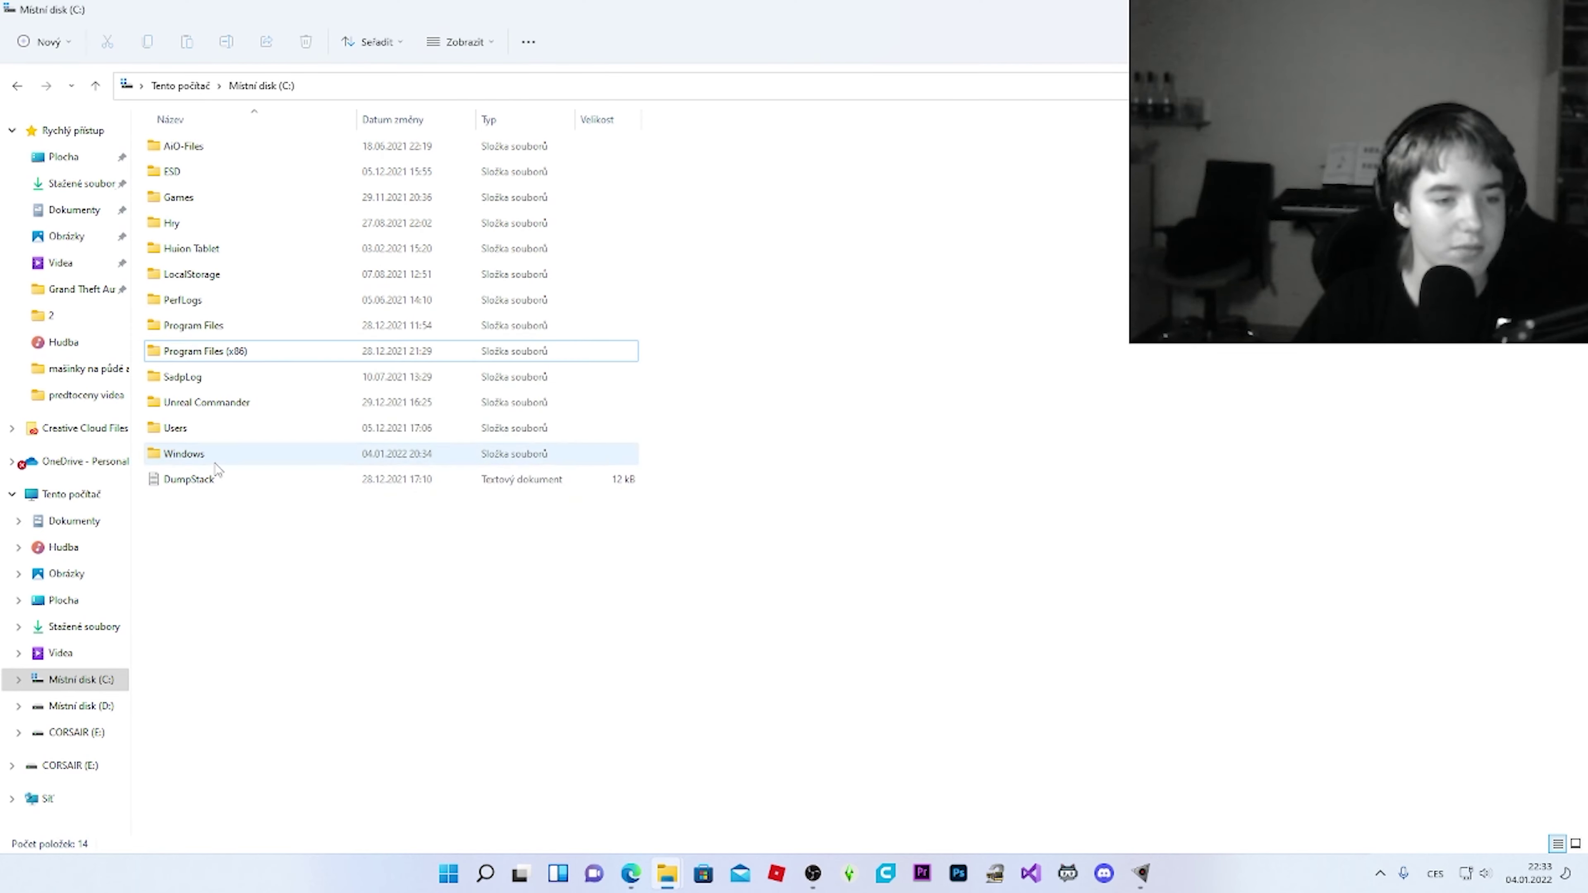
click(223, 436)
right_click(224, 436)
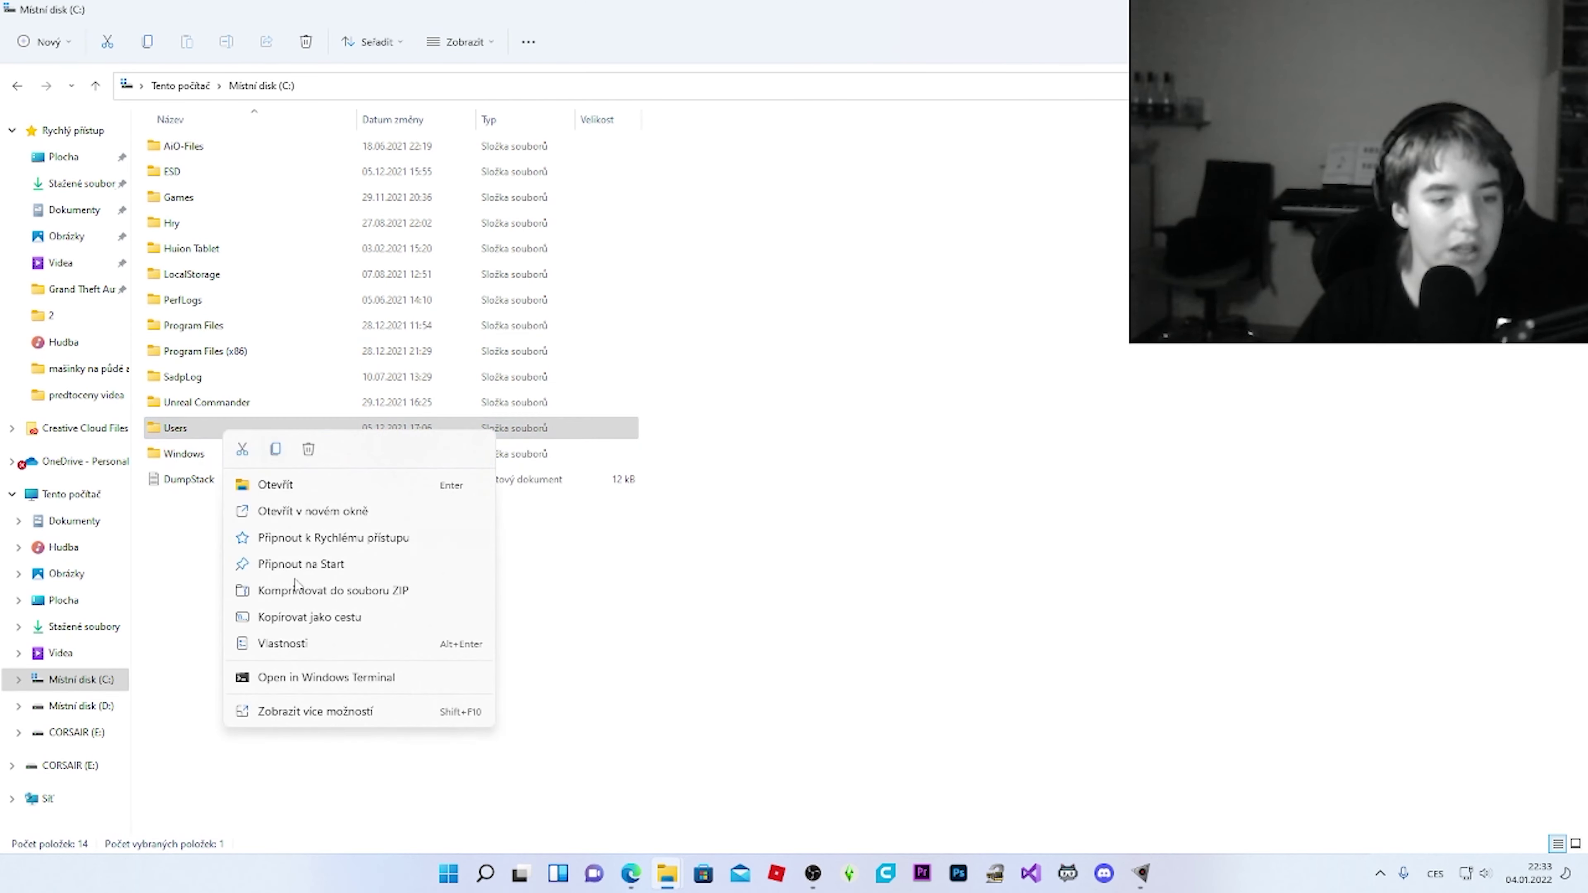
click(306, 648)
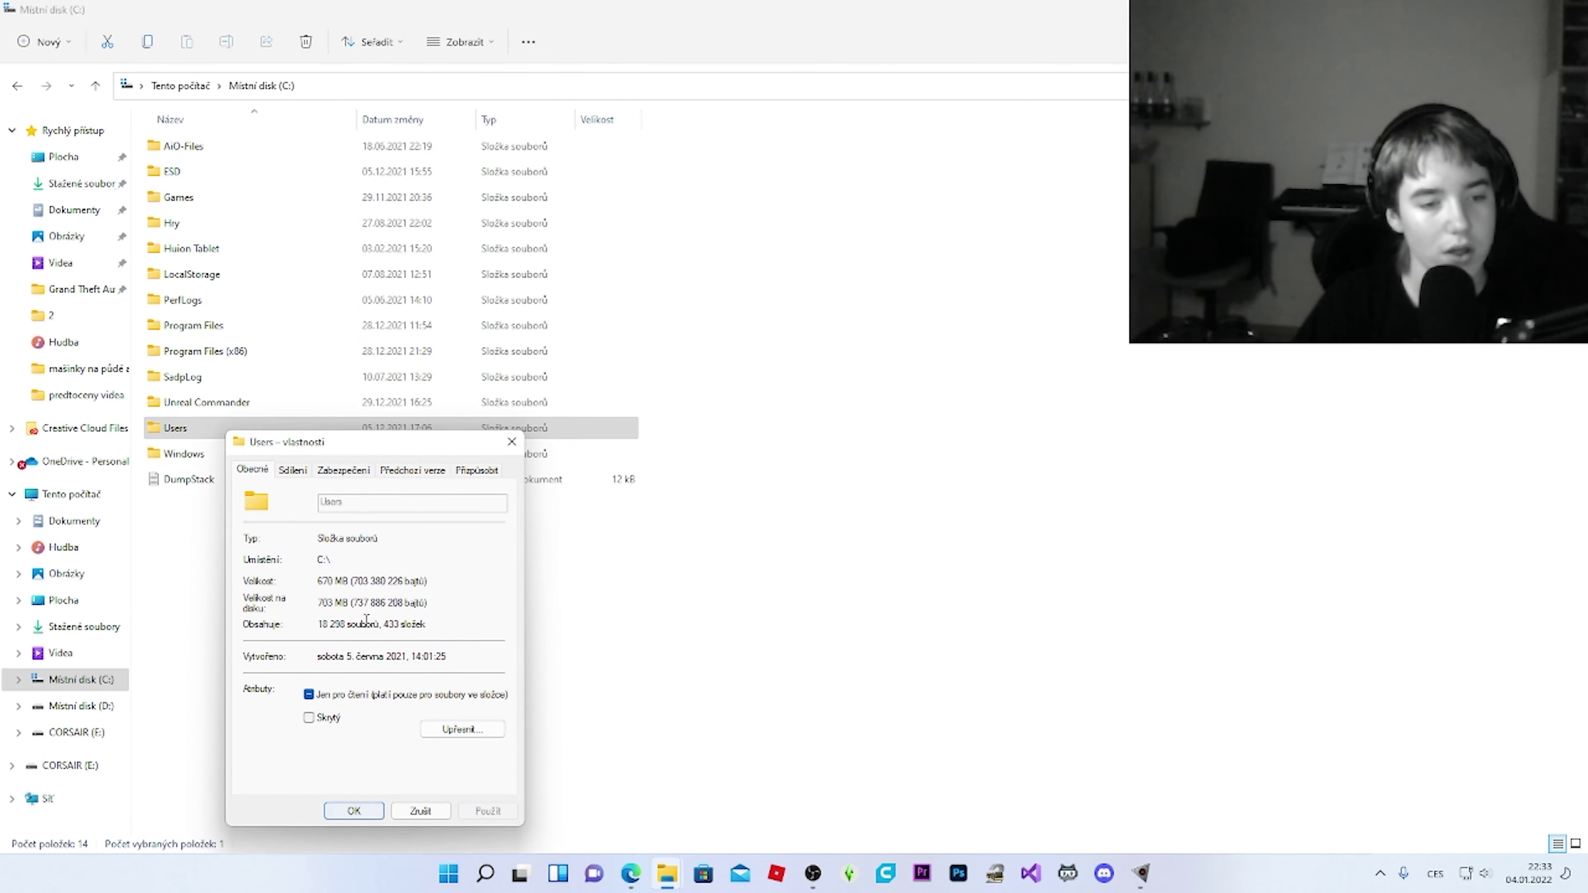
- Minimize File Explorer and arrange the Users, Program Files (x86) and Program Files properties windows side by side to compare their sizes
click(1054, 318)
click(1500, 9)
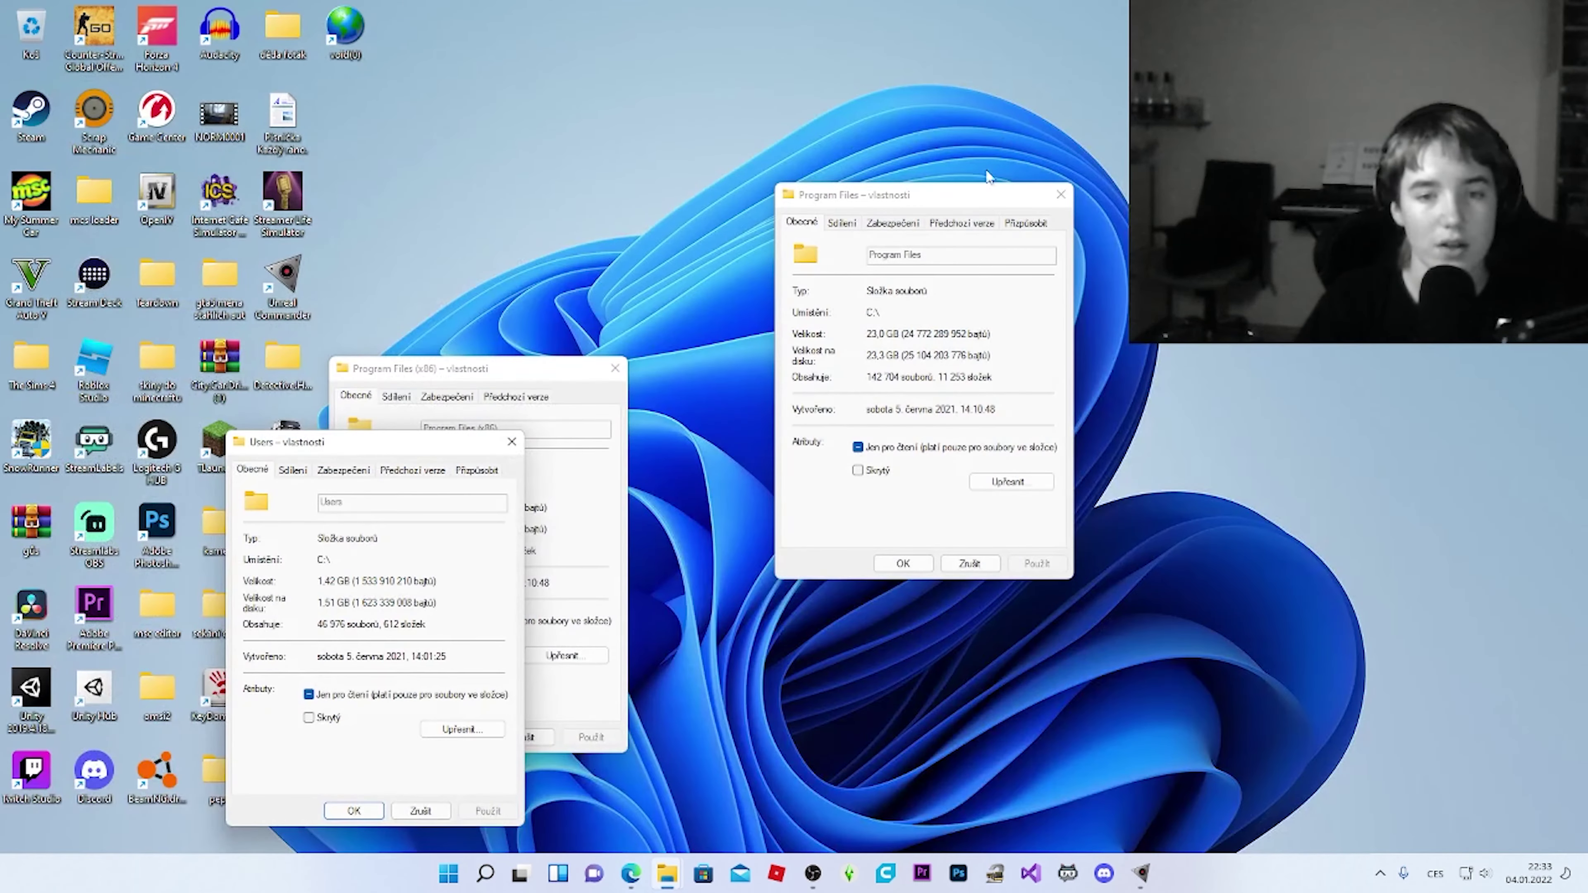
drag(876, 198, 1195, 198)
drag(473, 368, 922, 196)
drag(427, 447, 674, 197)
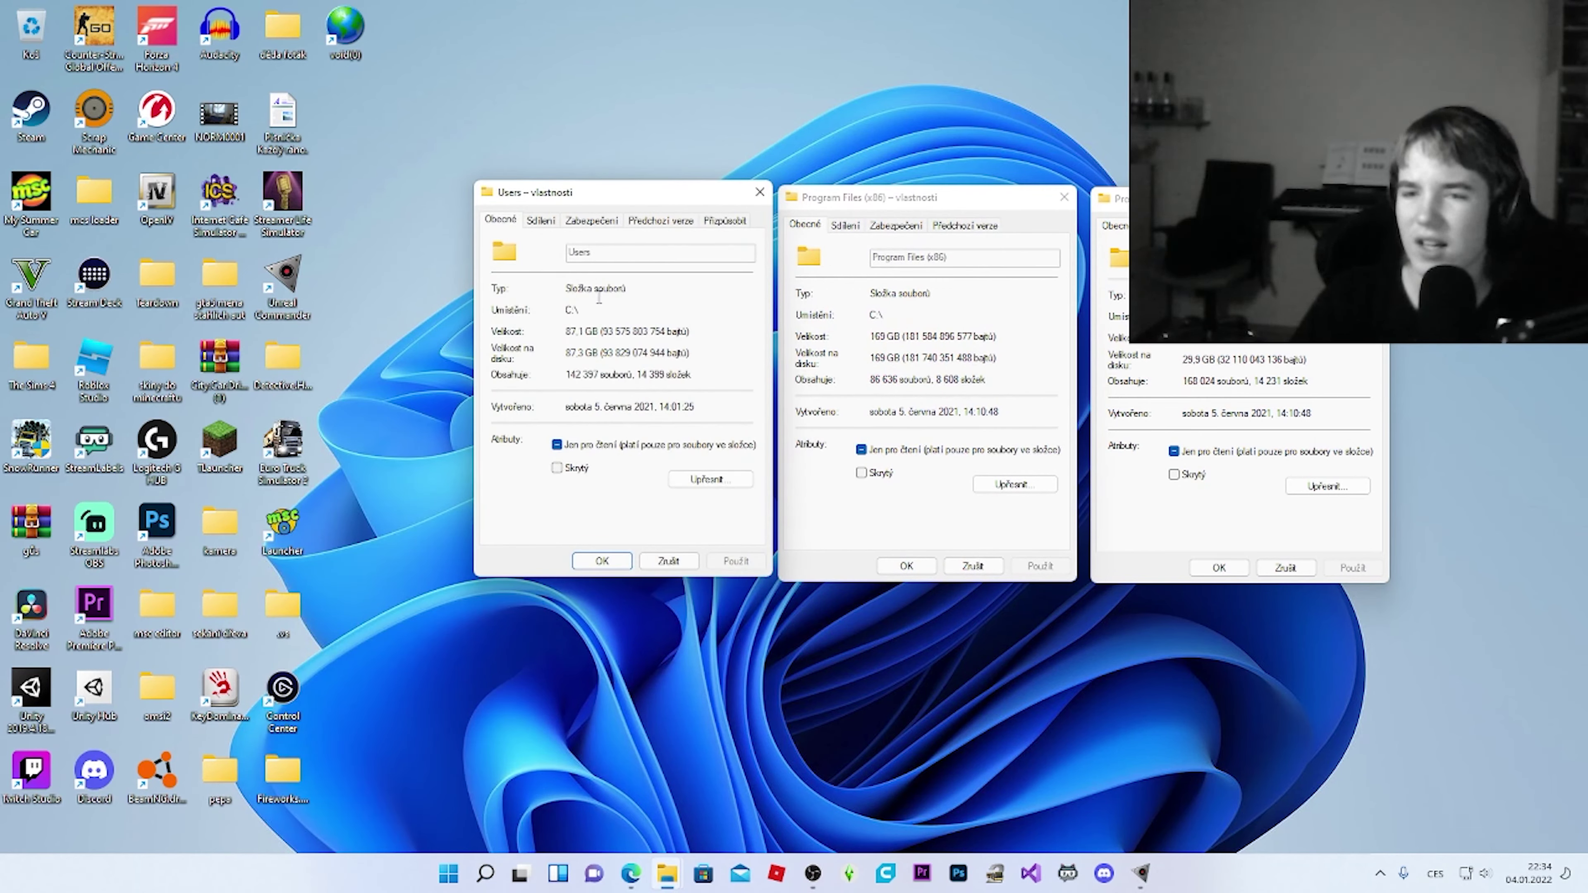
drag(606, 206, 233, 228)
drag(925, 197, 582, 190)
drag(1187, 198, 828, 237)
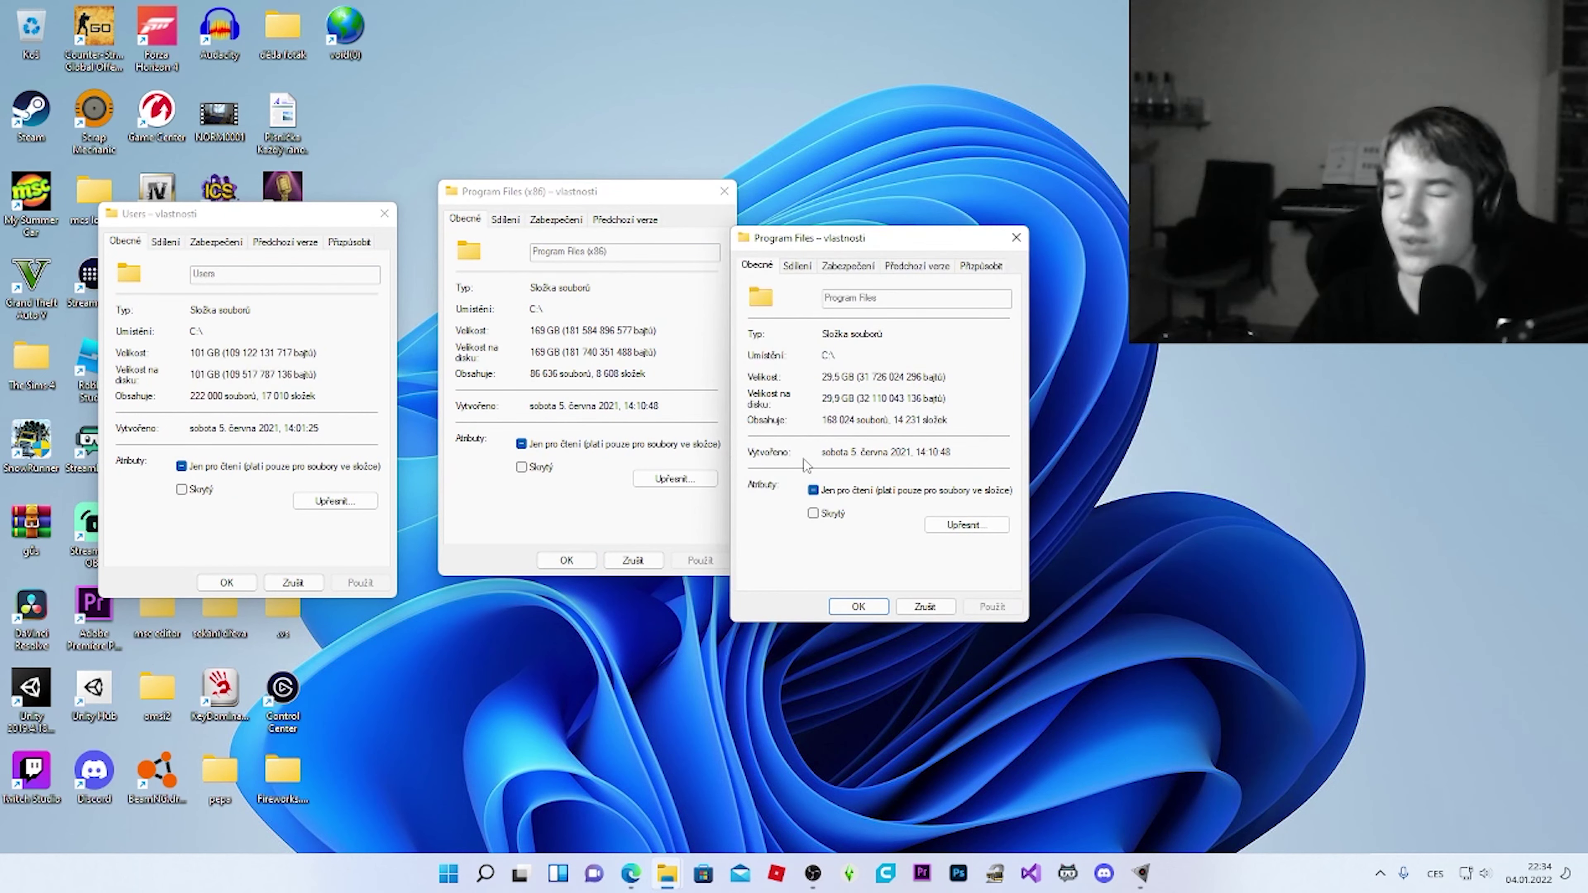
- Close the properties windows of Program Files, Program Files (x86) and Users
click(1016, 238)
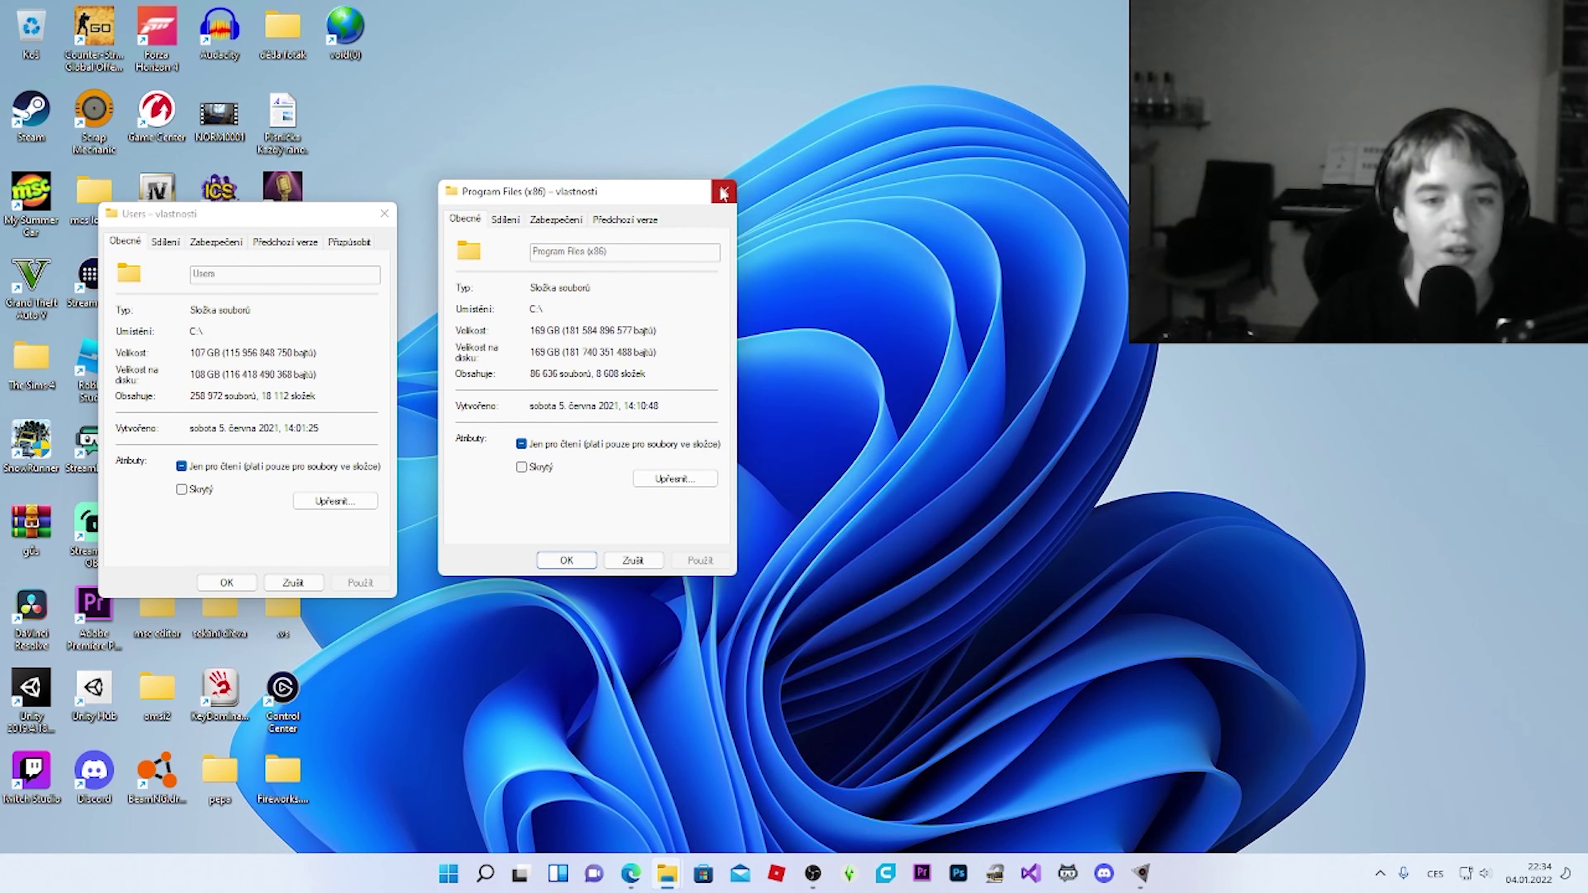
click(724, 191)
click(384, 213)
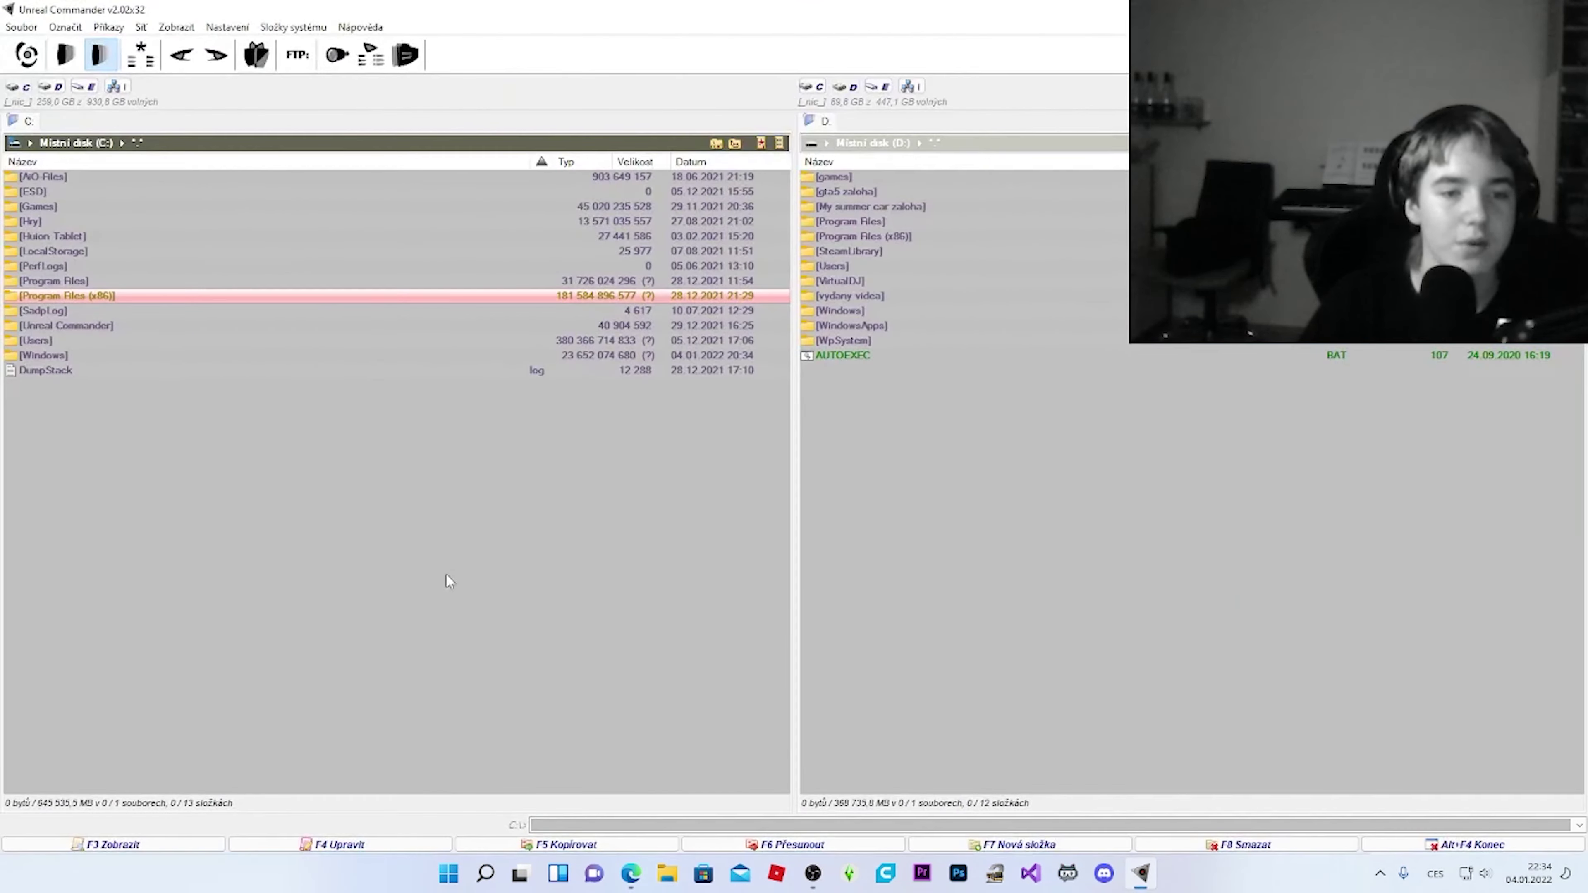